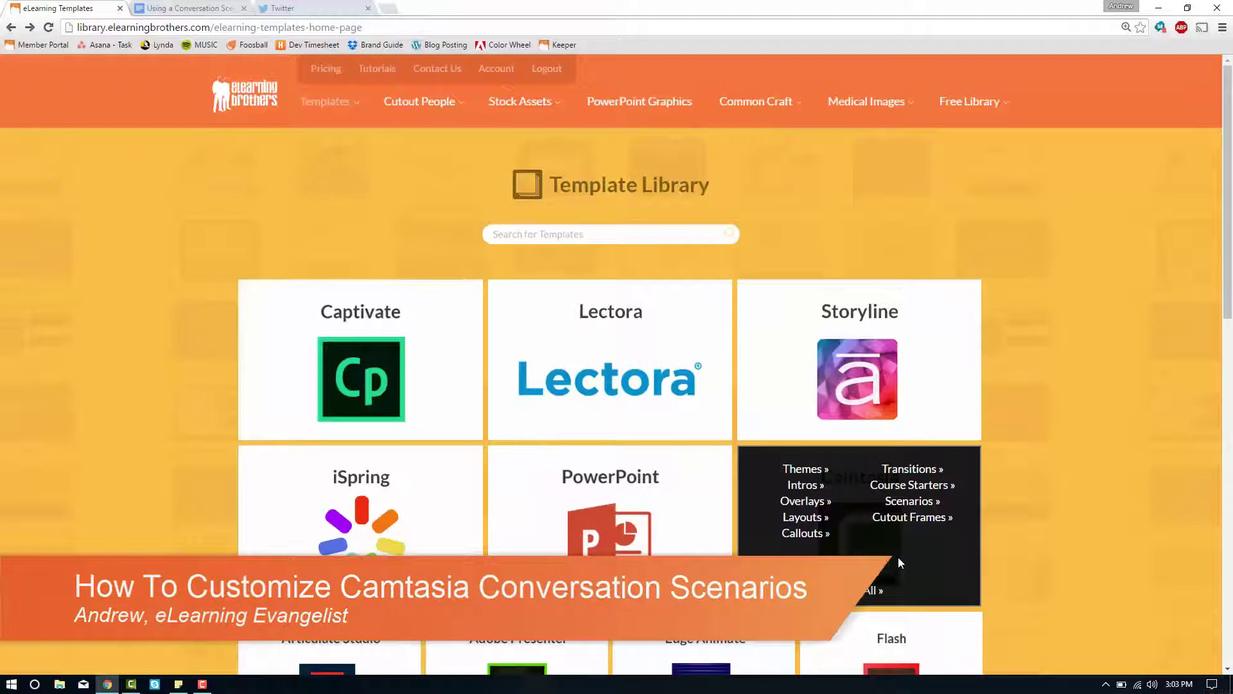
Show all Camtasia scenario templates and scroll through the thumbnail grid of results.
click(921, 507)
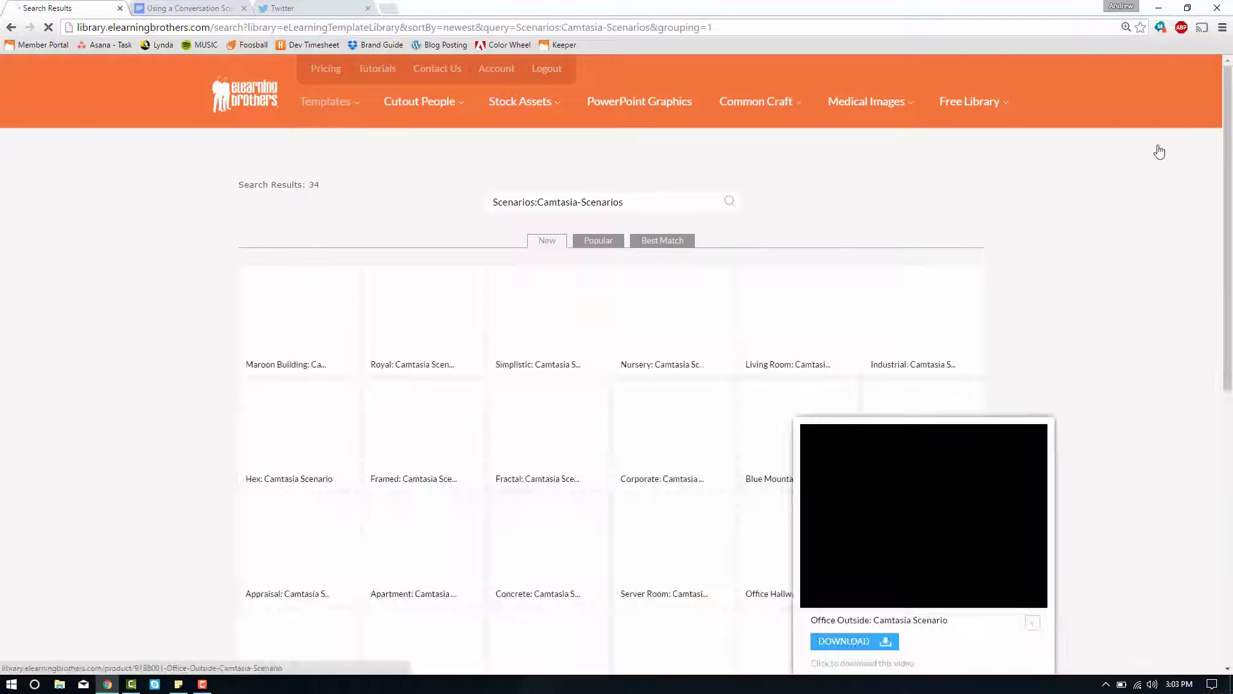
drag(1229, 98, 1231, 146)
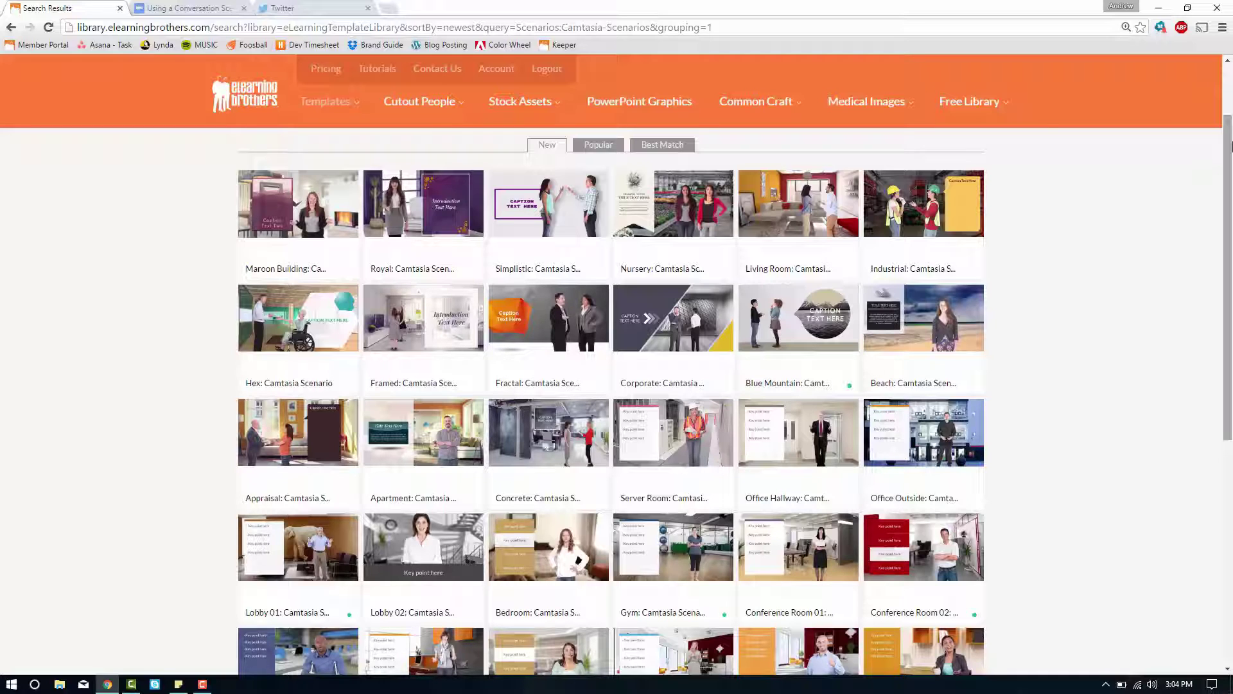
mouse_move(170, 218)
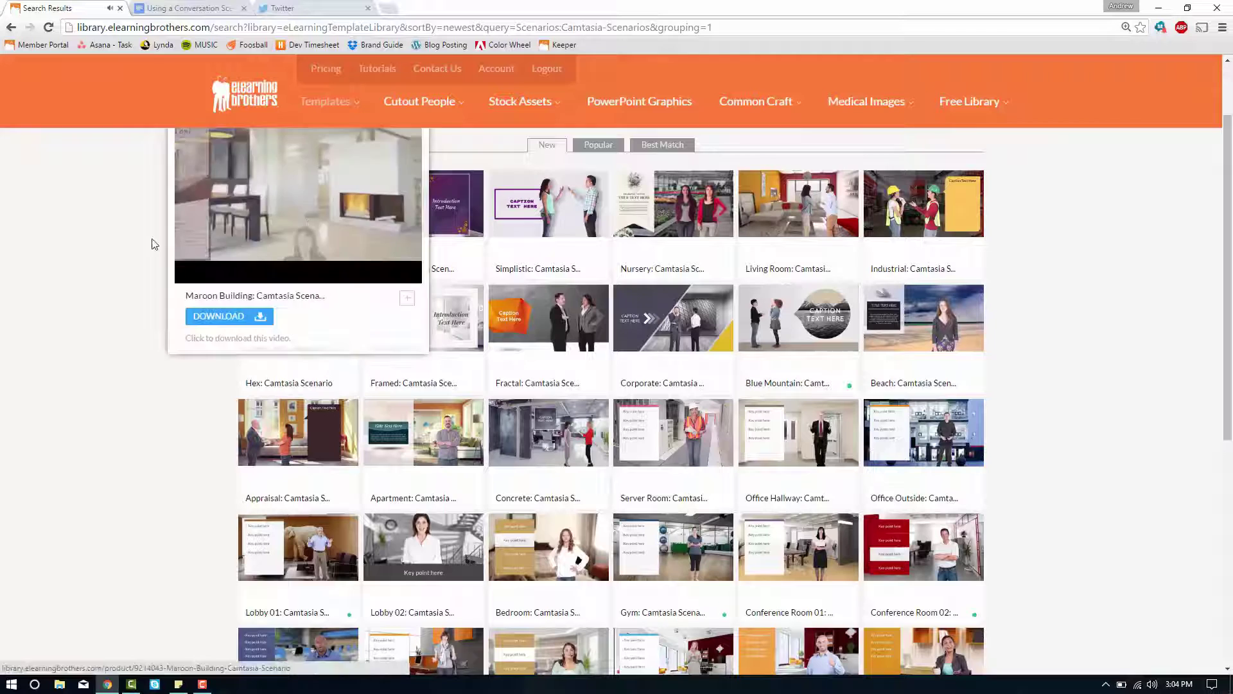
click(241, 216)
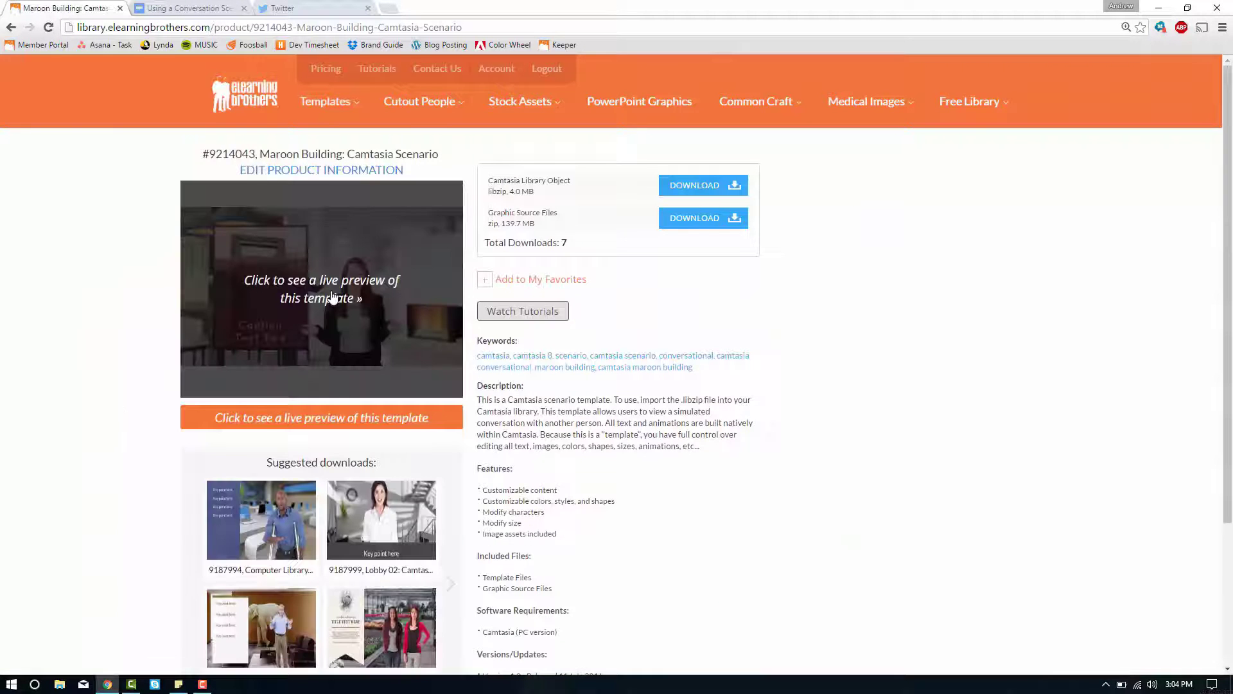
click(333, 298)
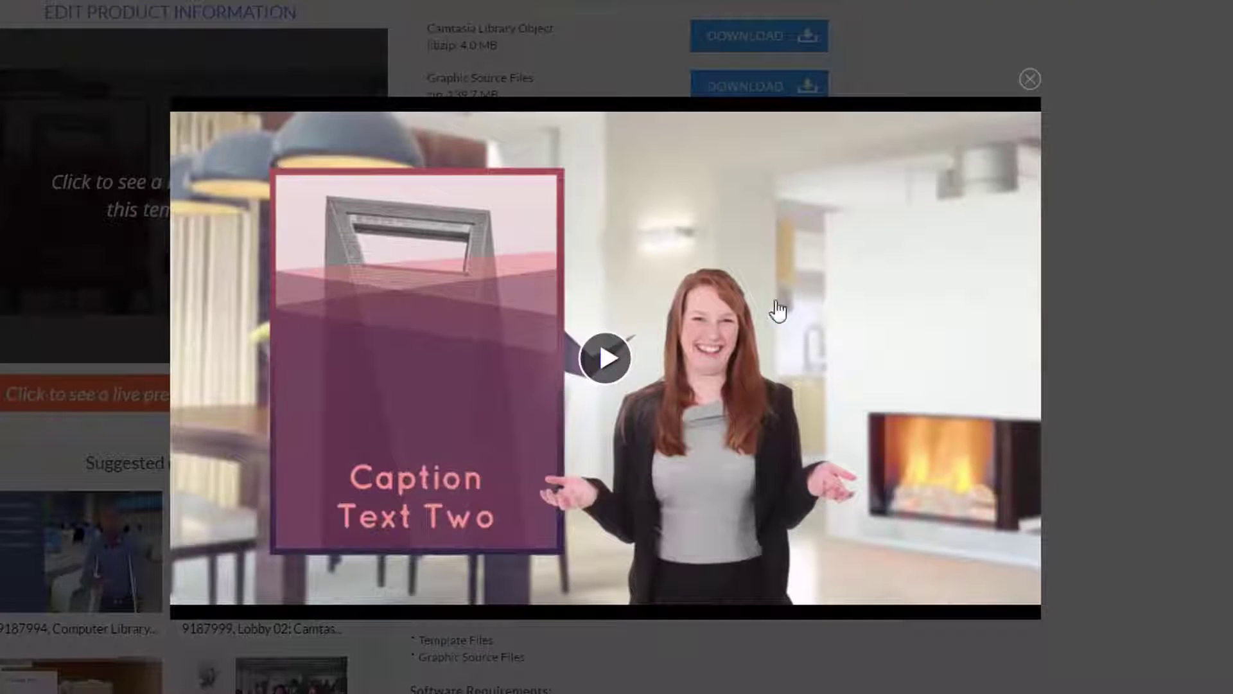
click(604, 358)
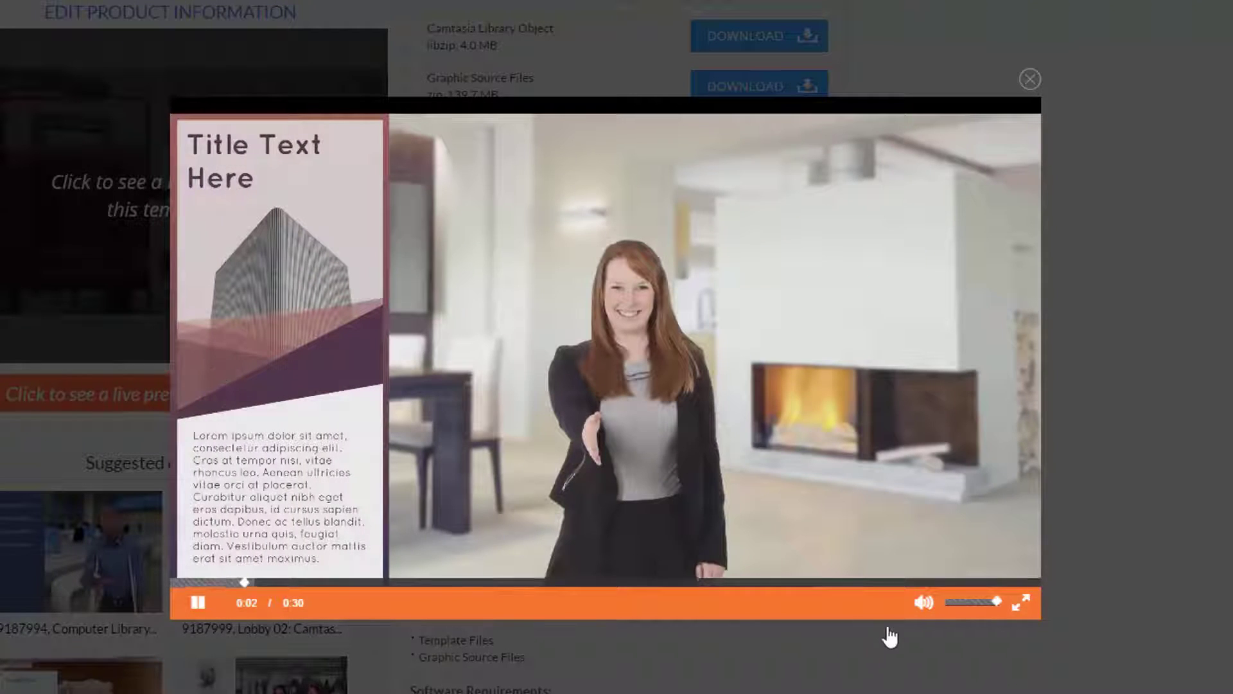
click(923, 603)
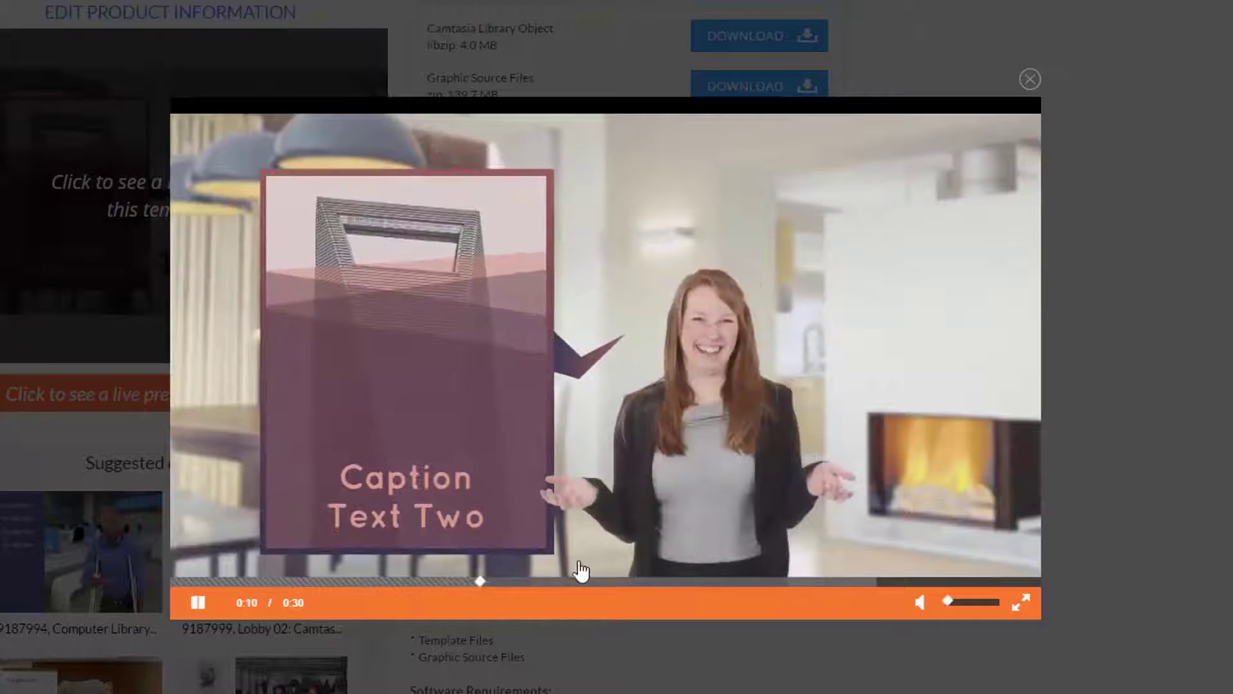
click(589, 582)
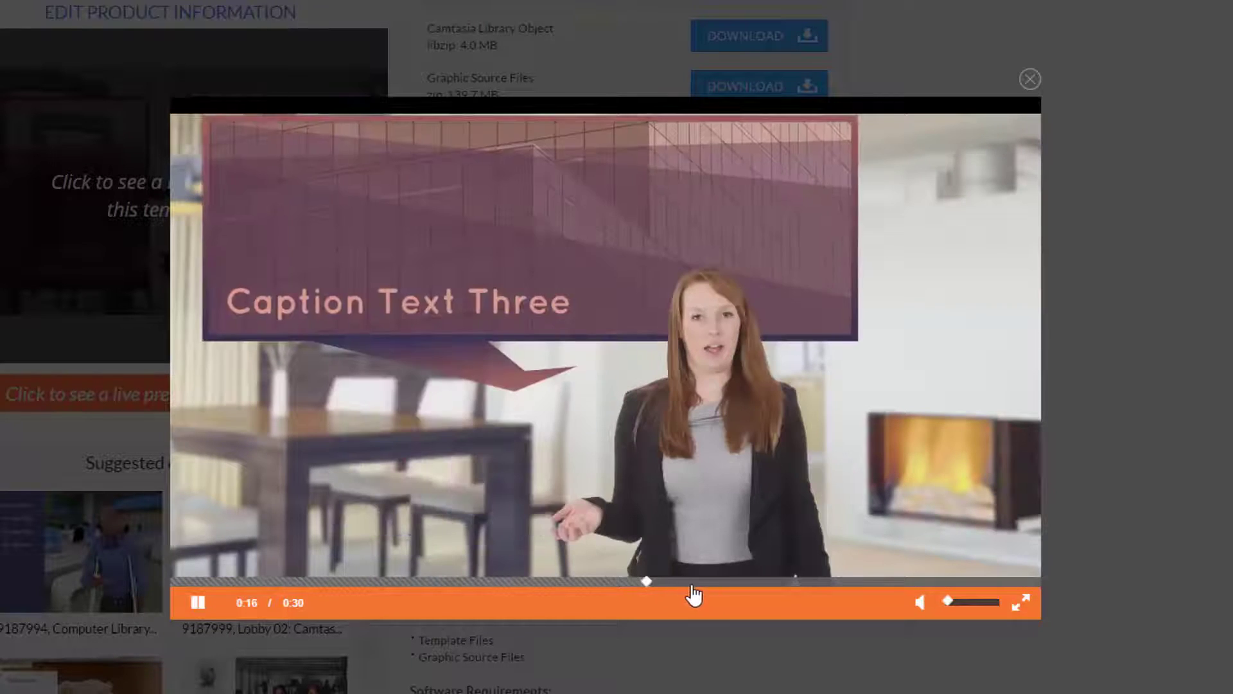
click(166, 601)
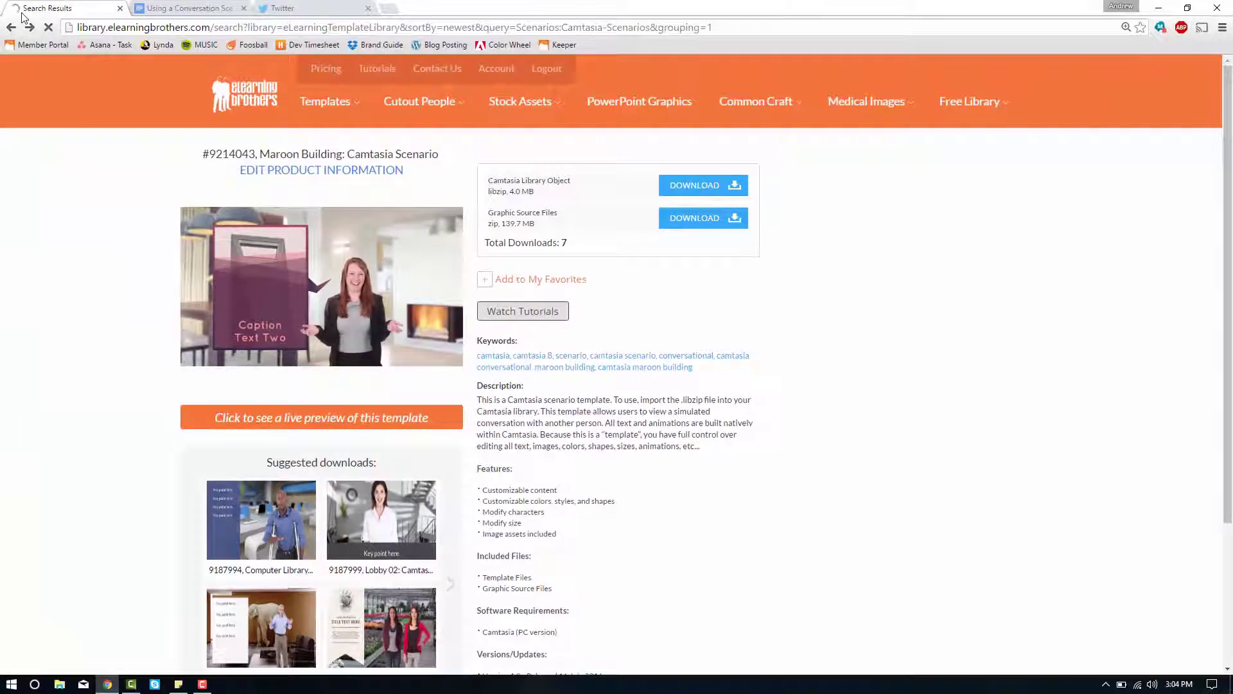
key(alt+Left)
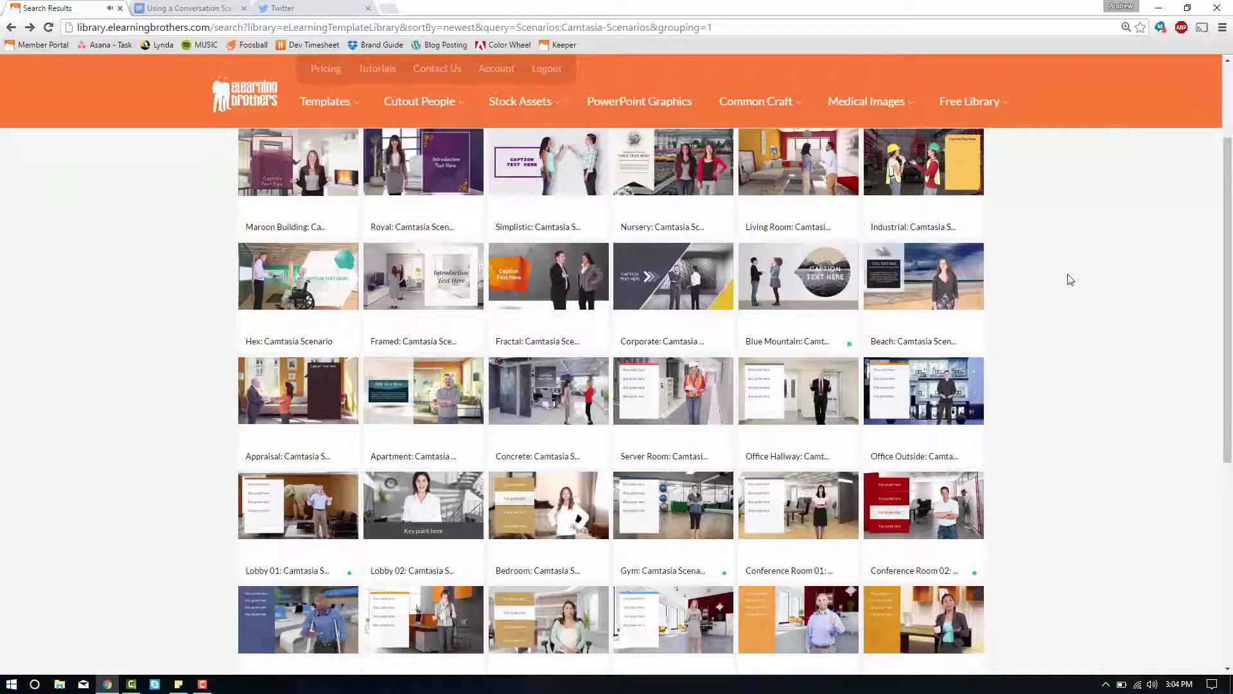
click(924, 493)
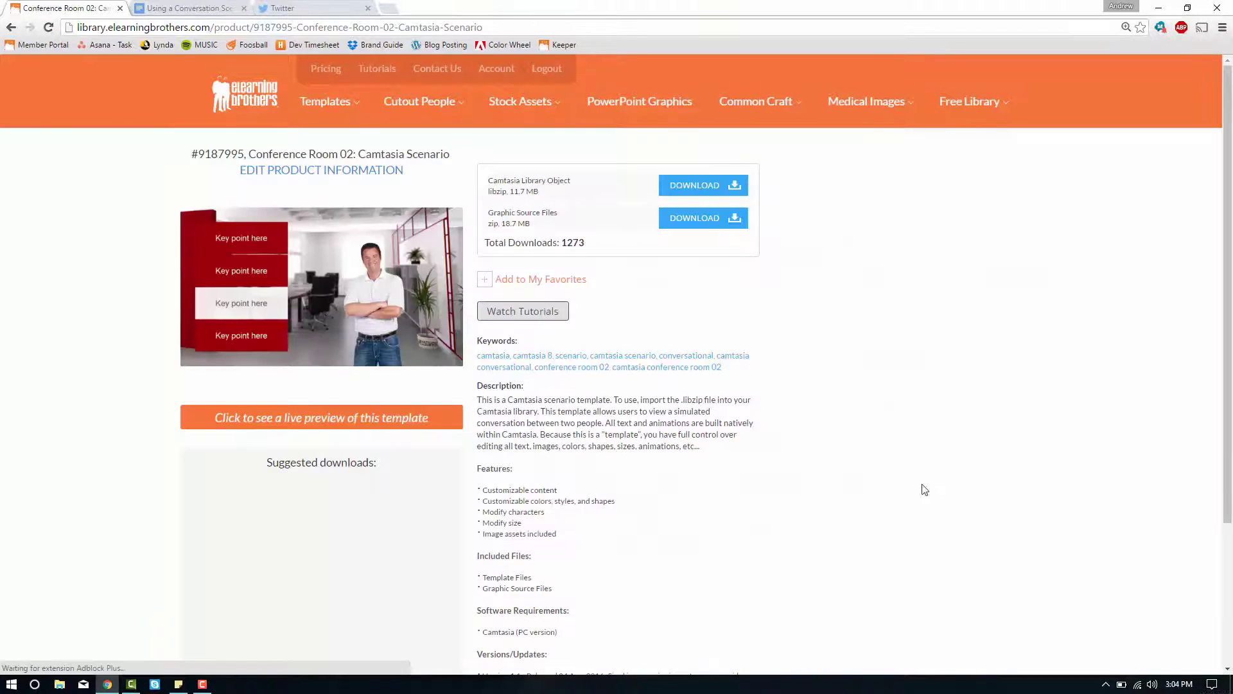
click(354, 309)
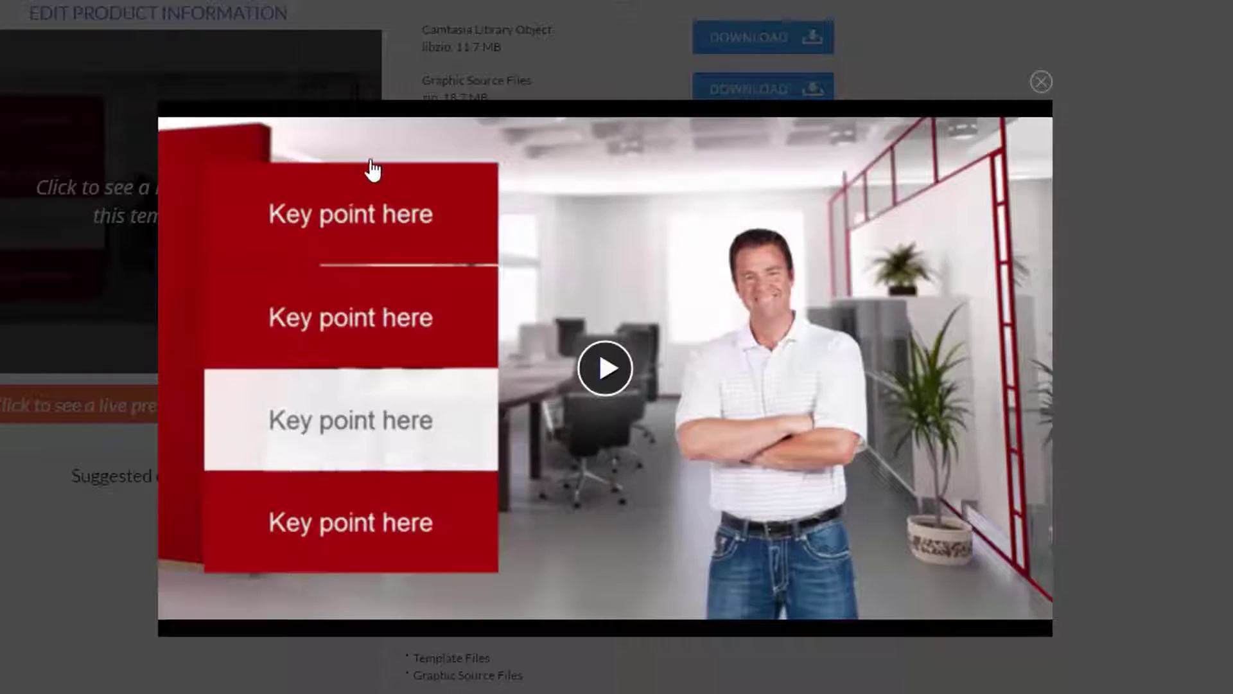
click(13, 179)
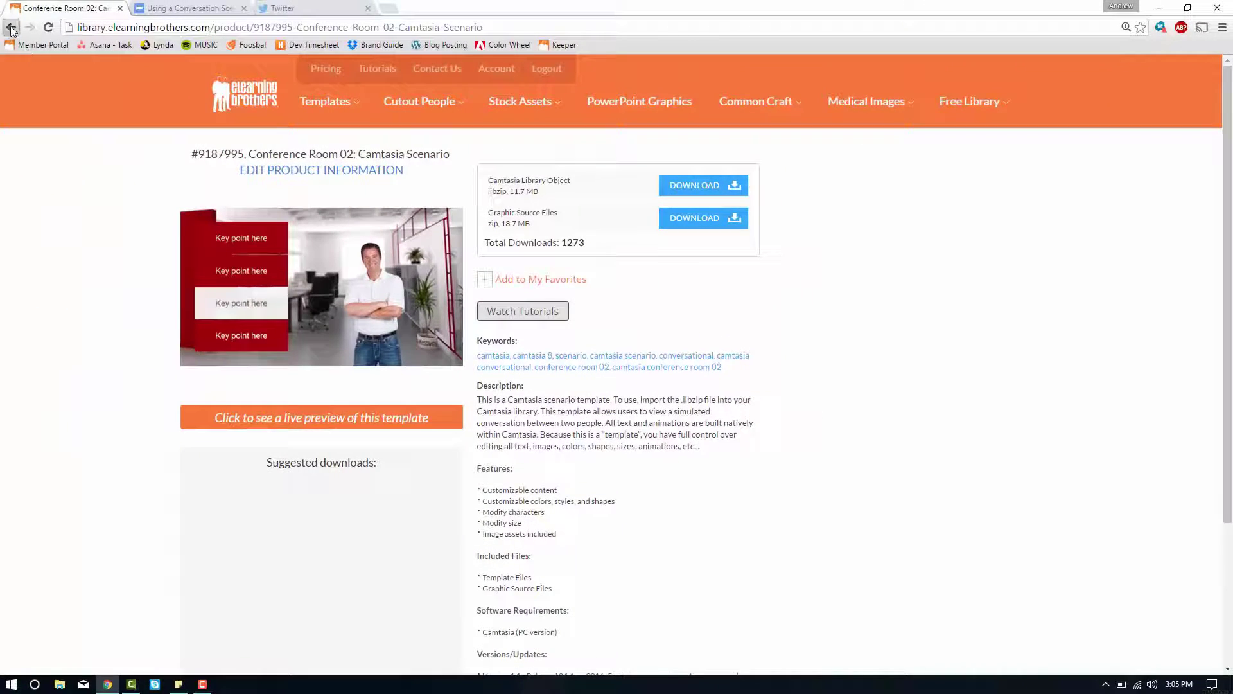
click(12, 29)
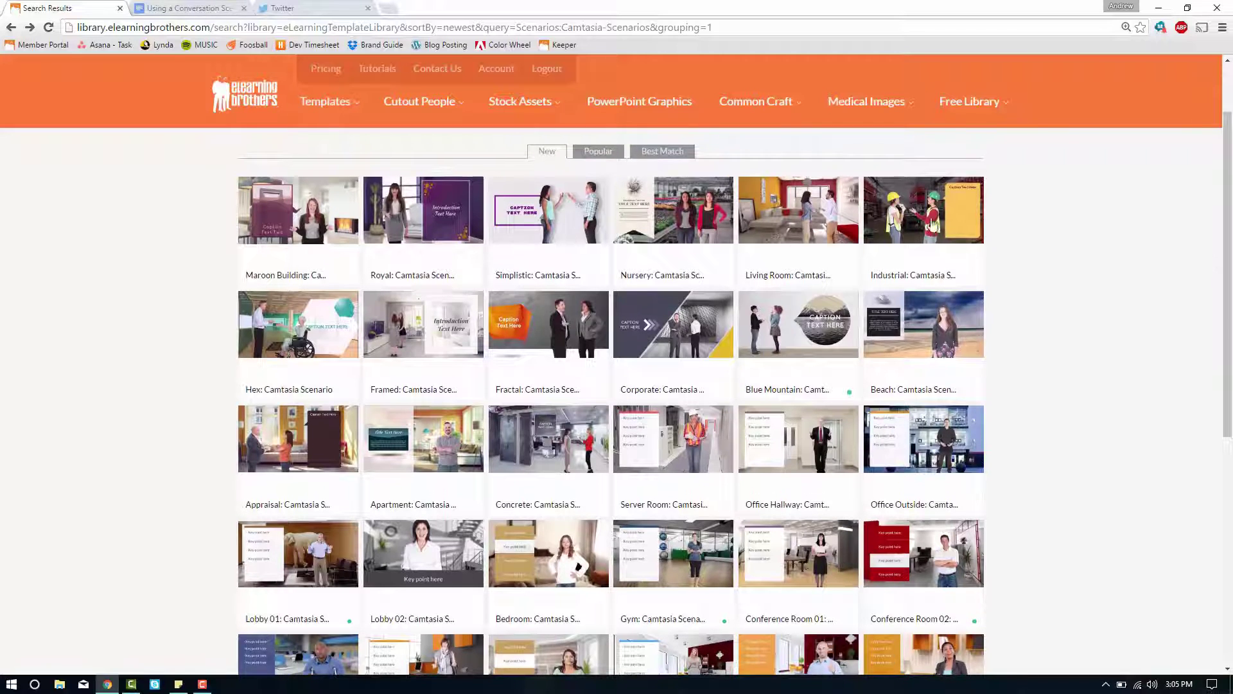
Download the Simplistic scenario as a Camtasia Library Object (libzip) and switch to Camtasia Studio.
mouse_move(658, 210)
mouse_move(503, 218)
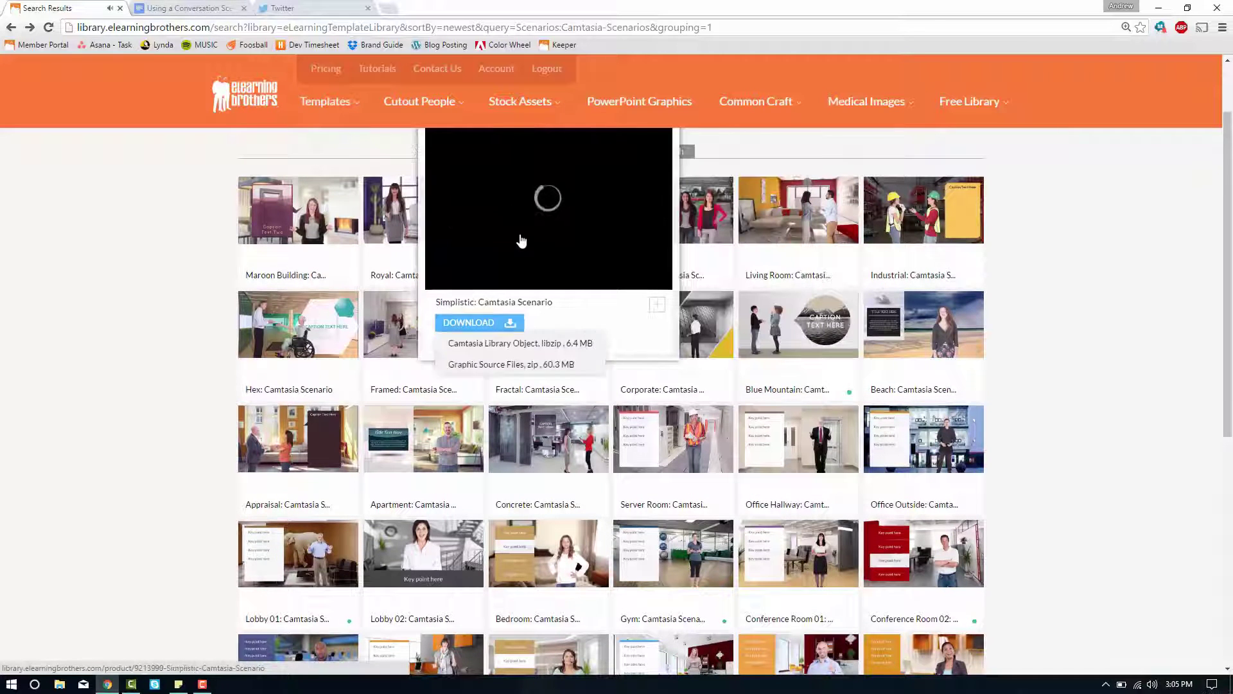
click(480, 343)
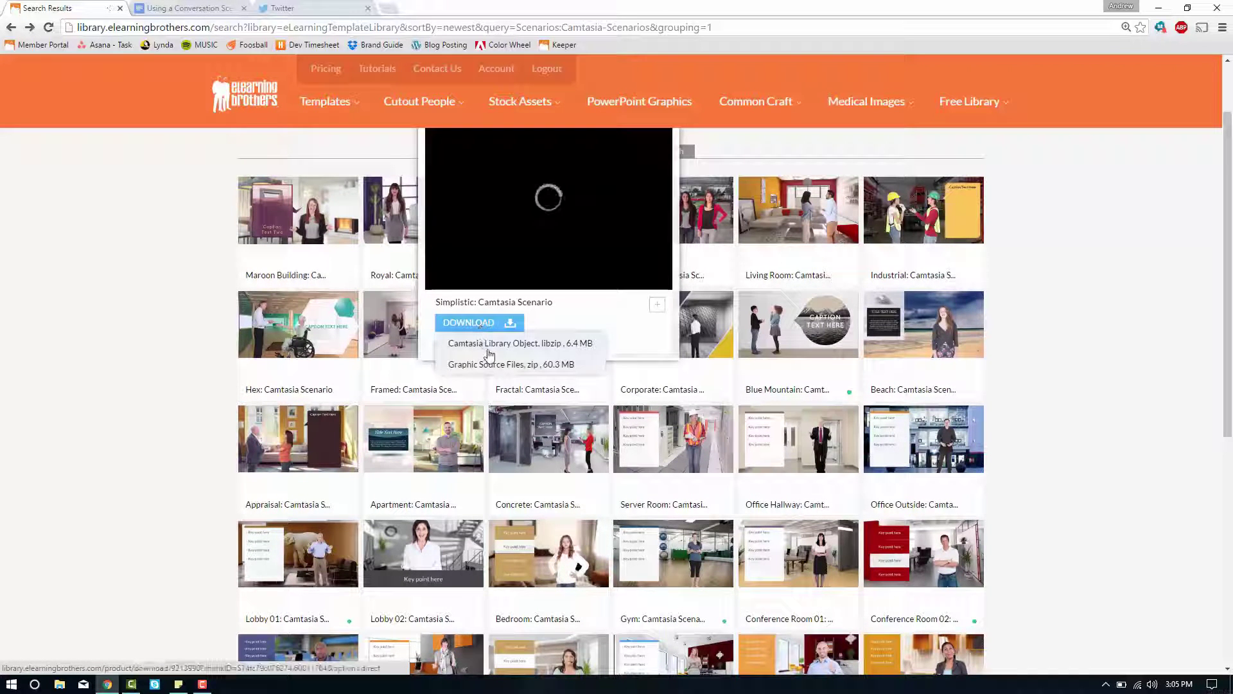
click(131, 685)
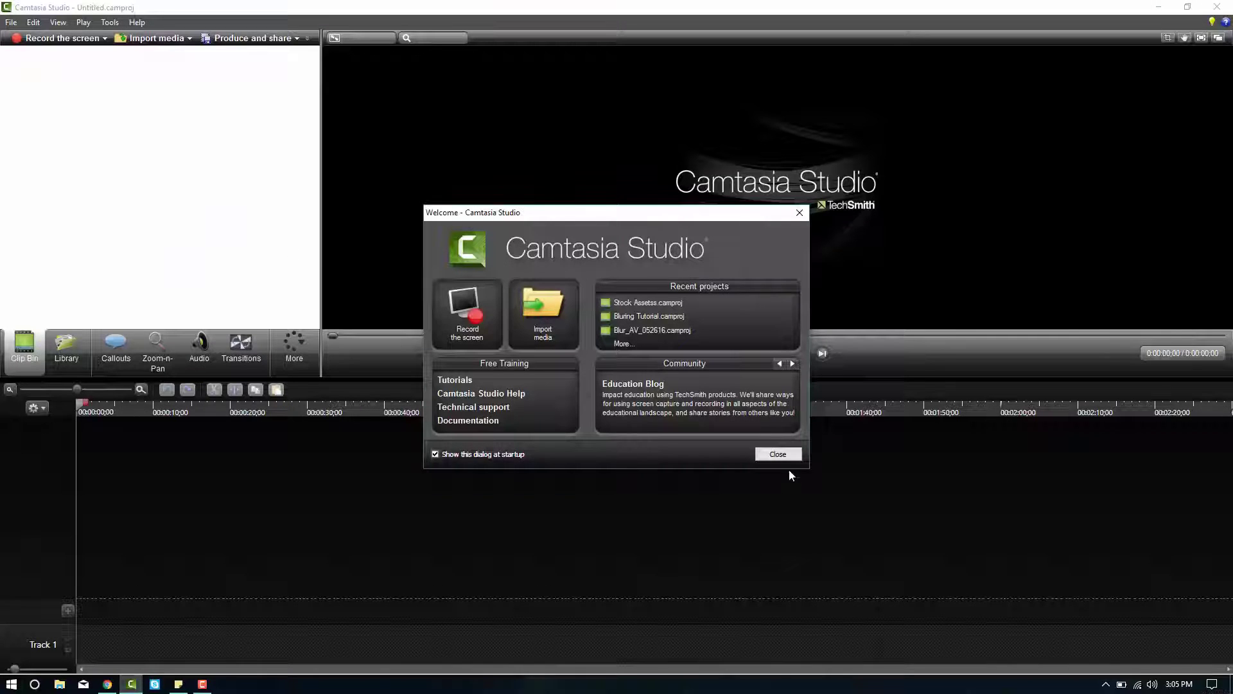
Dismiss the Welcome screen and show Camtasia's Library beside an open File Explorer window.
click(776, 454)
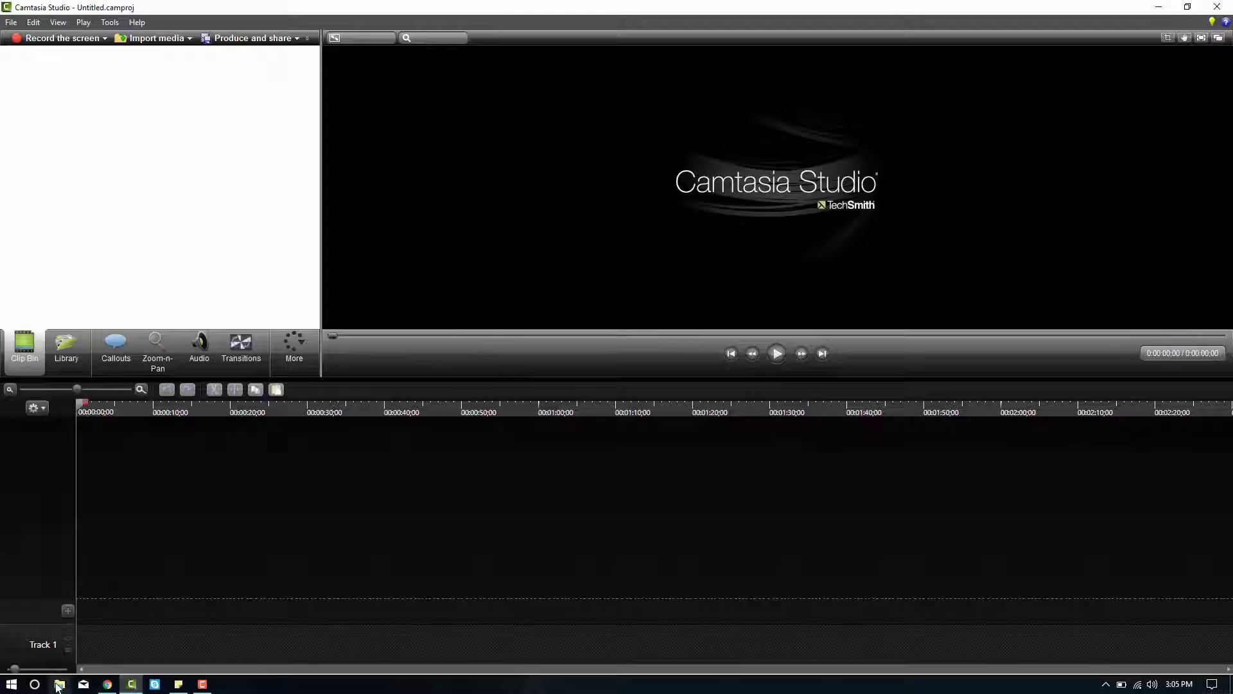
click(59, 684)
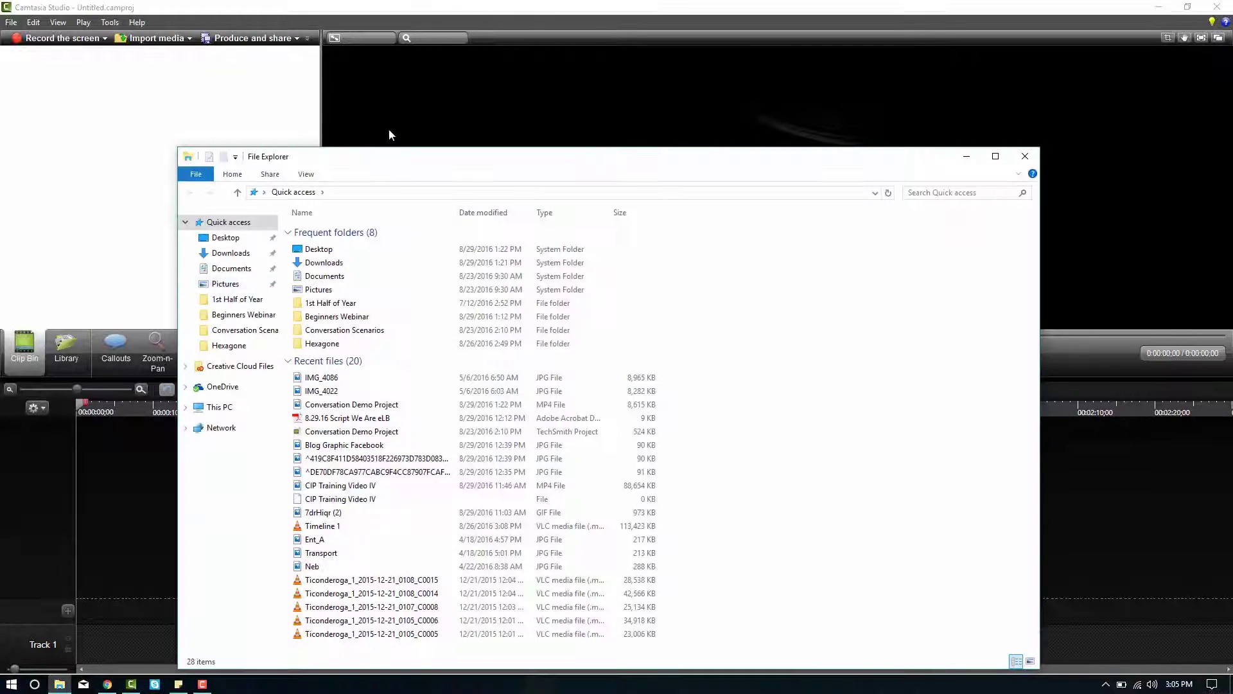
drag(400, 165, 552, 56)
click(81, 349)
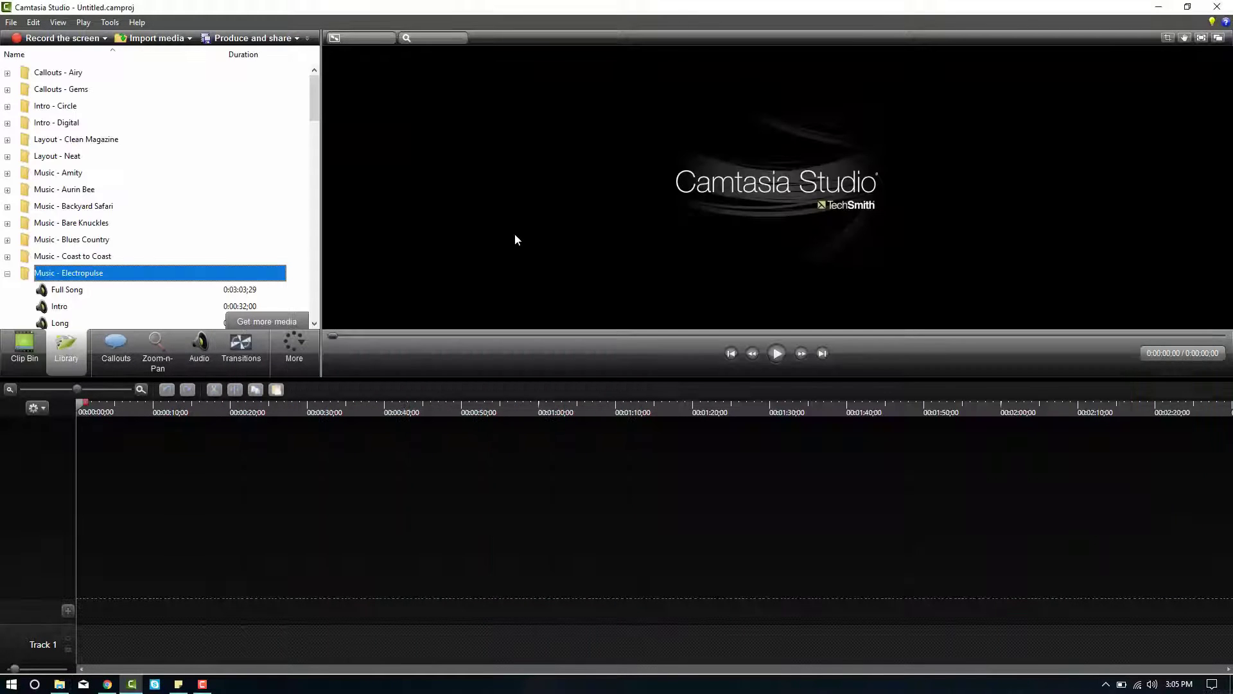
Import the Simplistic libzip from Downloads into the Library and select Scenario - Simplistic.
click(59, 684)
click(384, 173)
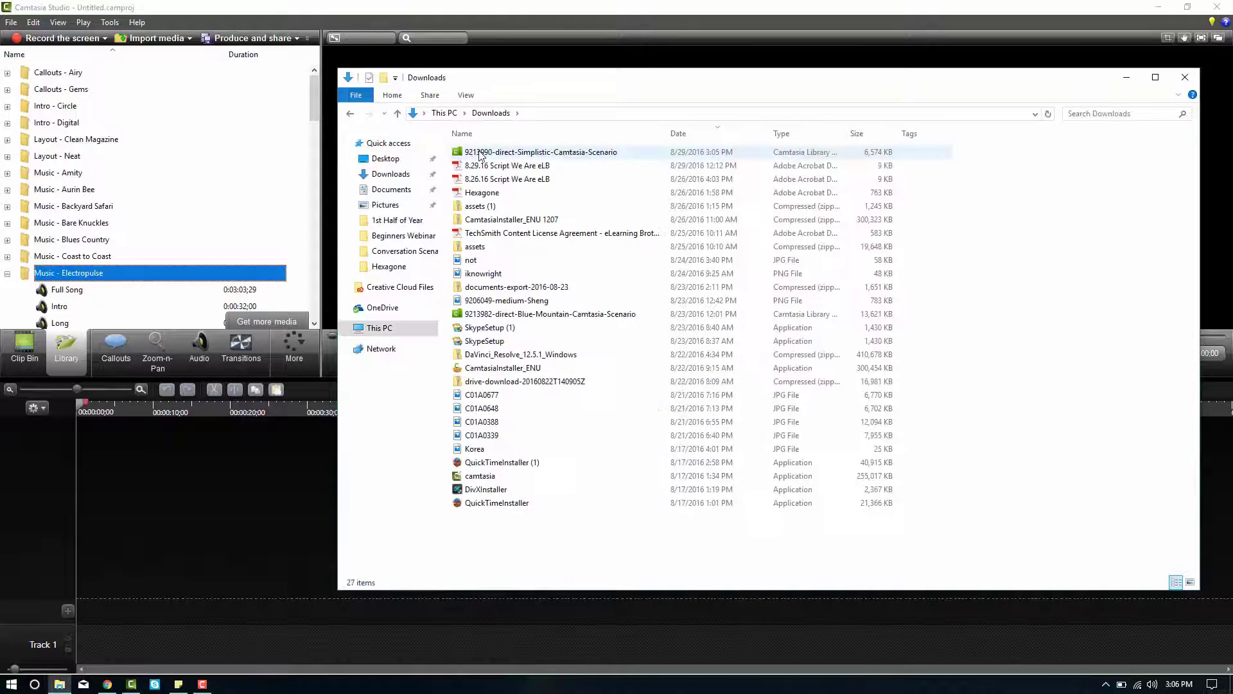
drag(540, 151, 238, 217)
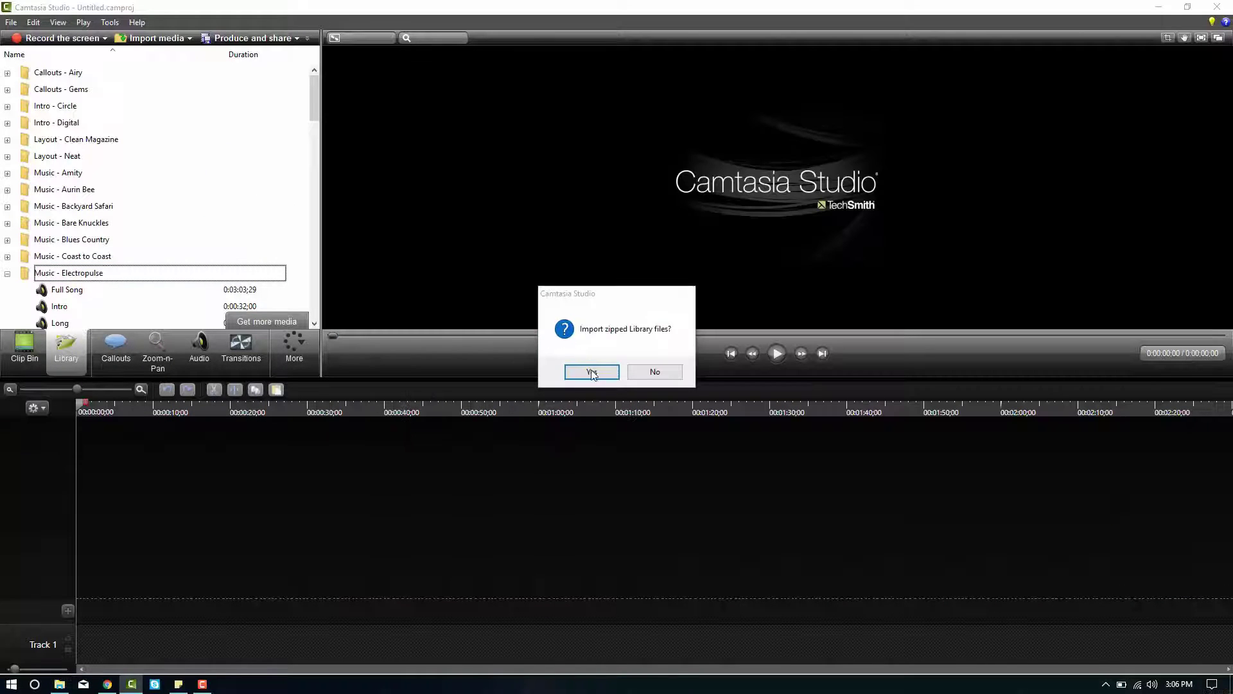
click(586, 370)
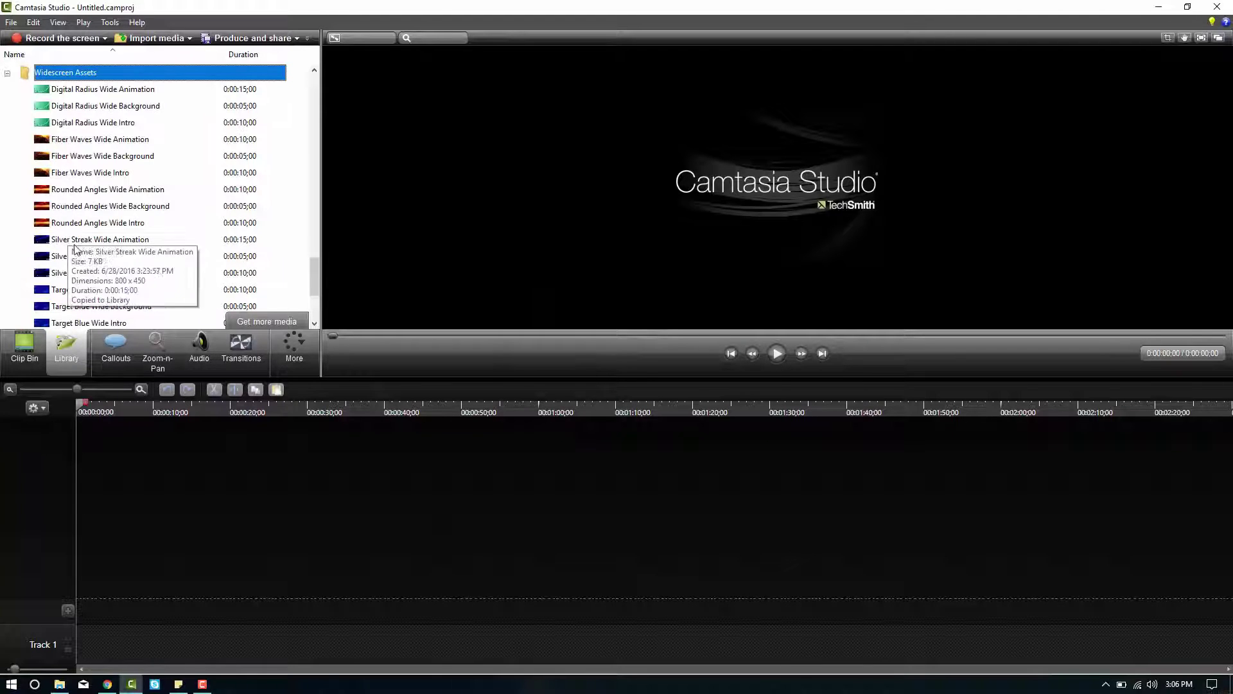
click(7, 73)
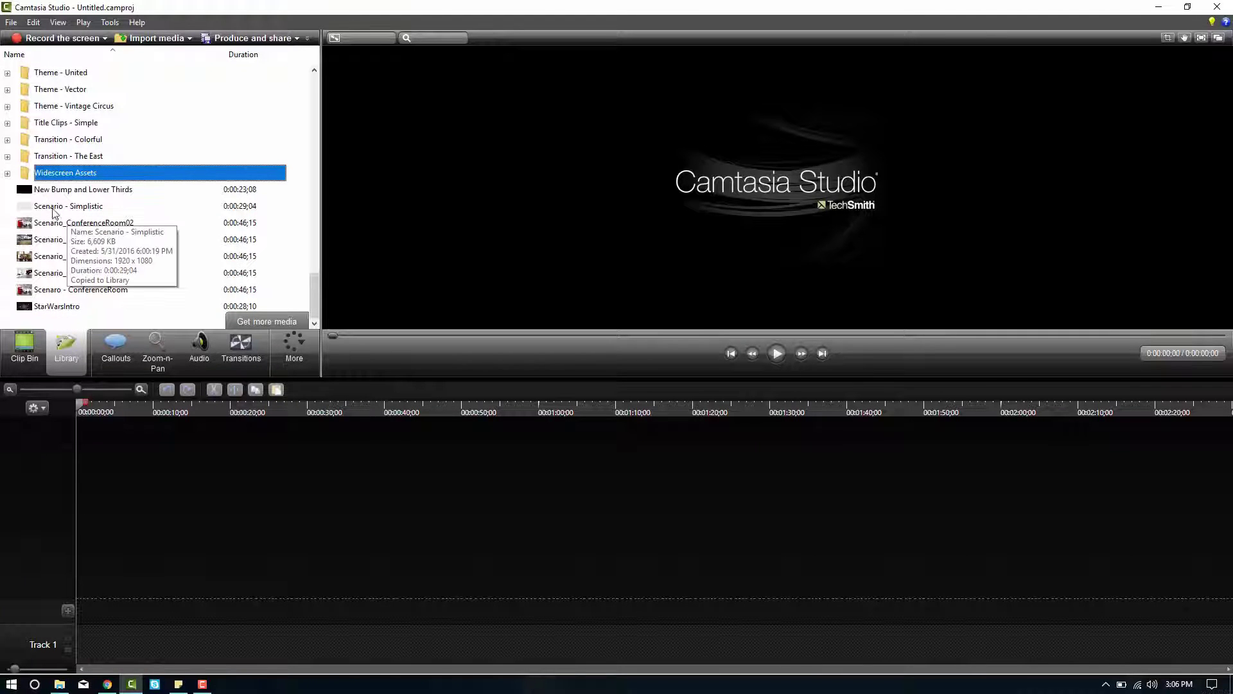
click(75, 207)
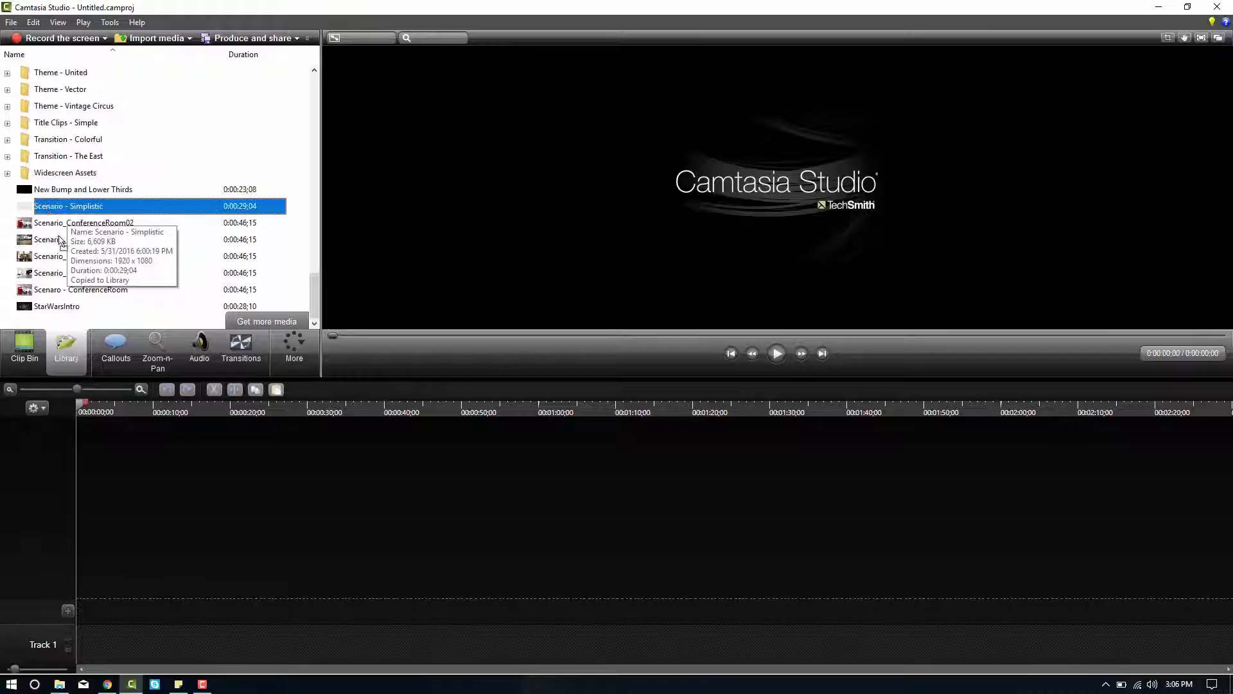
Place Scenario - Simplistic at the start of Track 1 and set dimensions to 1080p HD (1920x1080).
drag(61, 241, 146, 641)
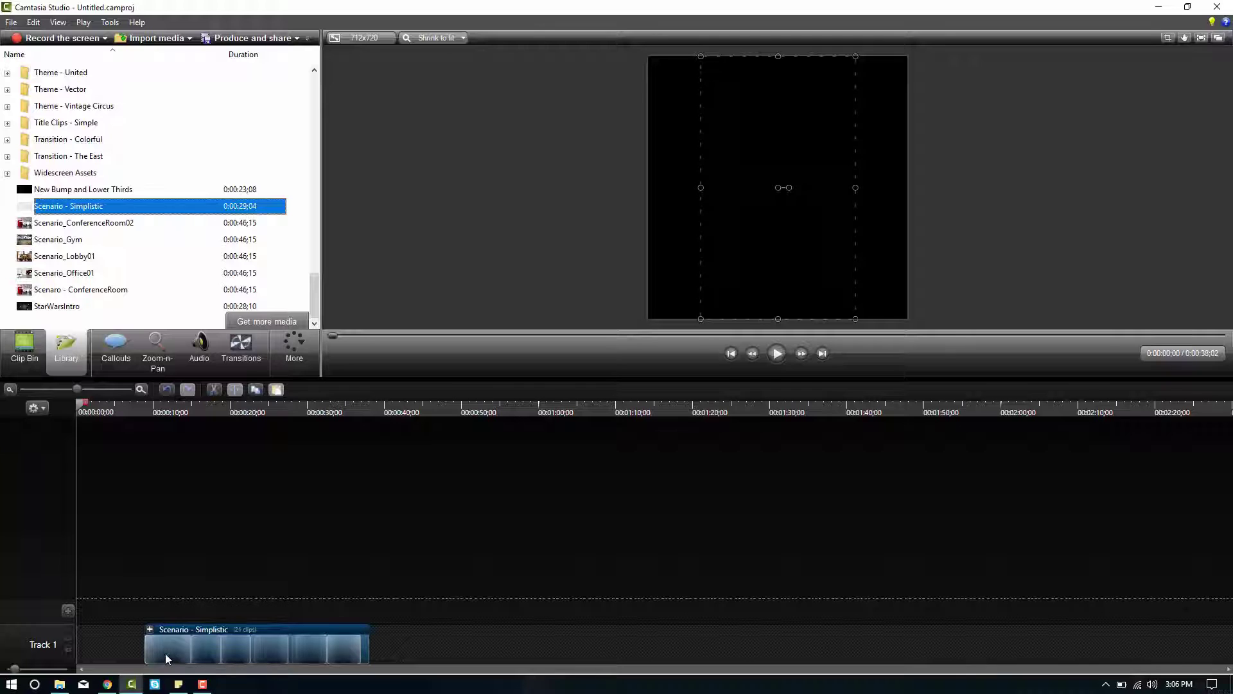
drag(165, 653, 123, 654)
click(376, 38)
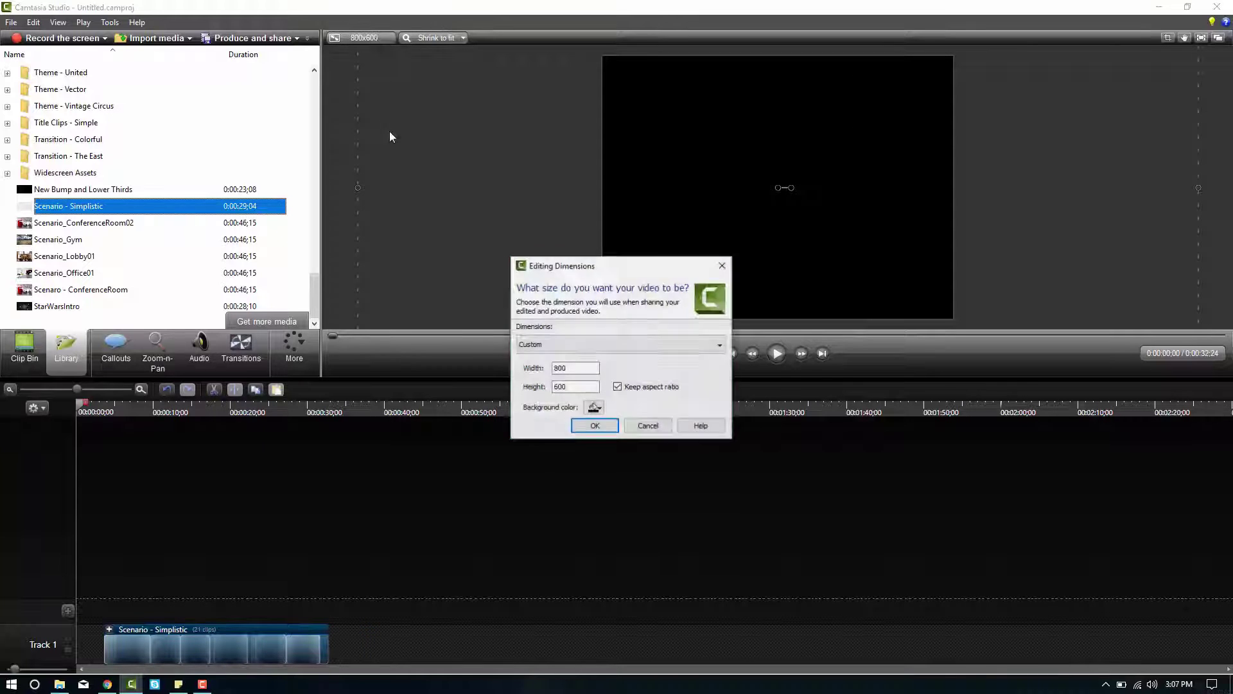
click(719, 345)
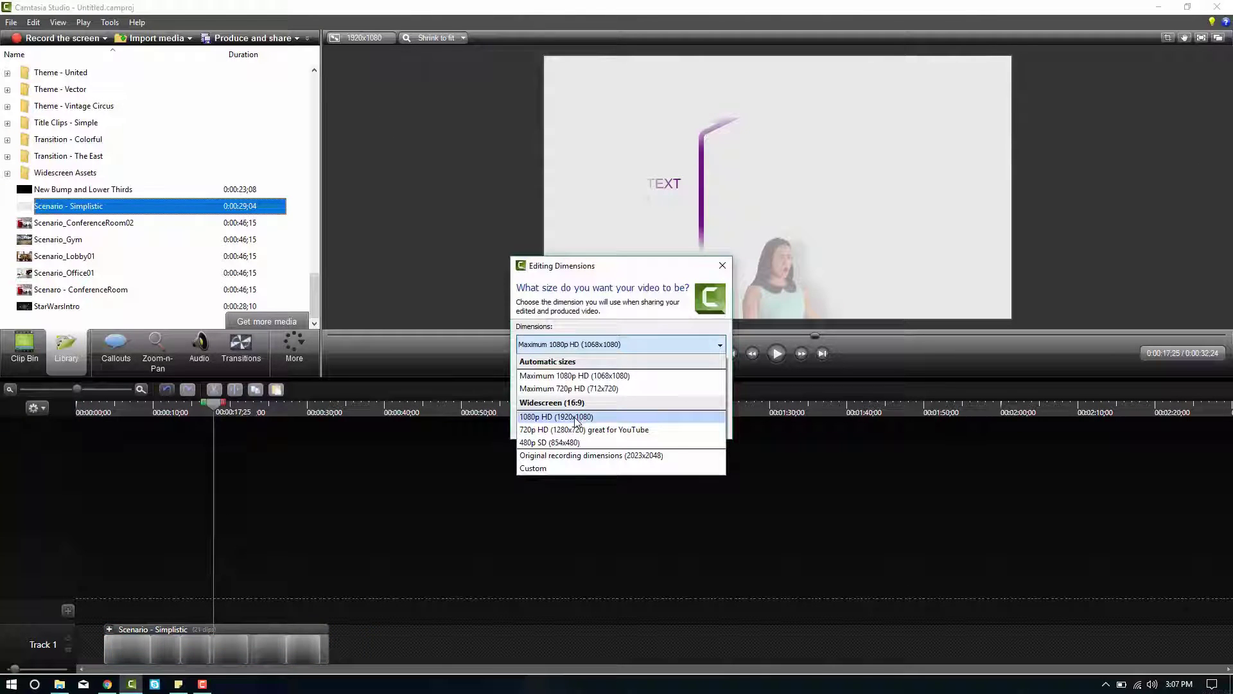
click(576, 418)
click(592, 426)
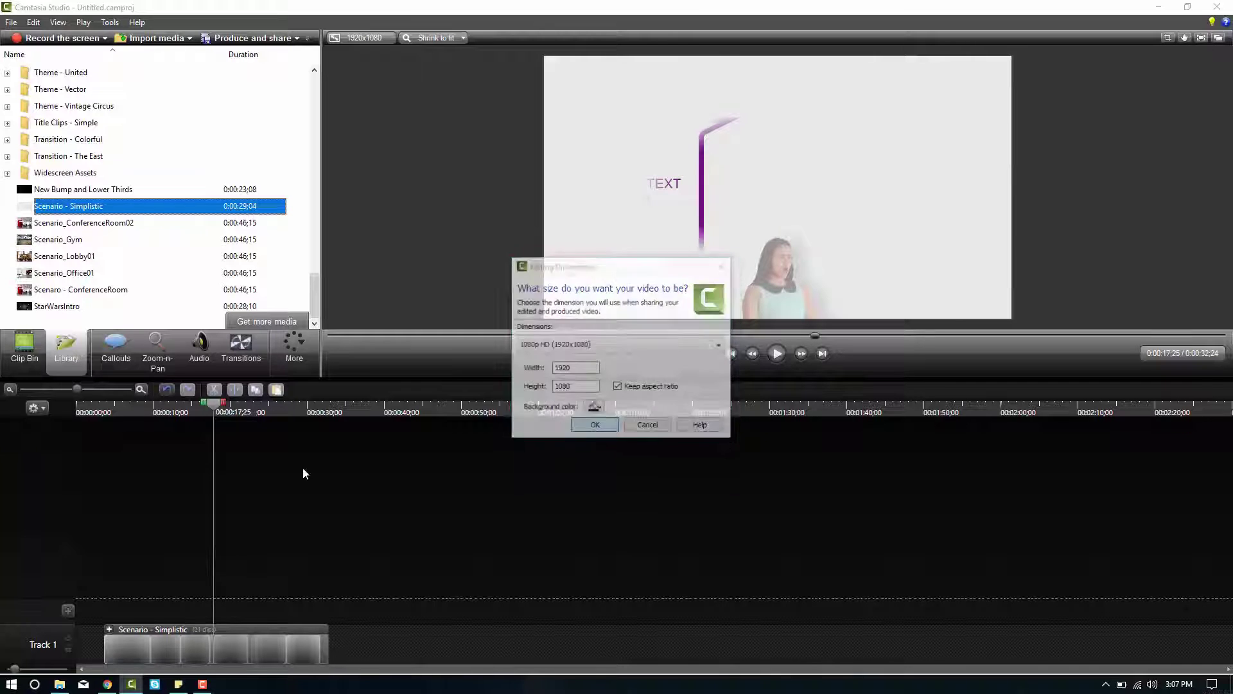
Preview the scenario through to the conclusion scene, then scrub back through the introduction and captions.
mouse_move(125, 412)
mouse_down()
mouse_move(91, 412)
mouse_move(107, 415)
mouse_up()
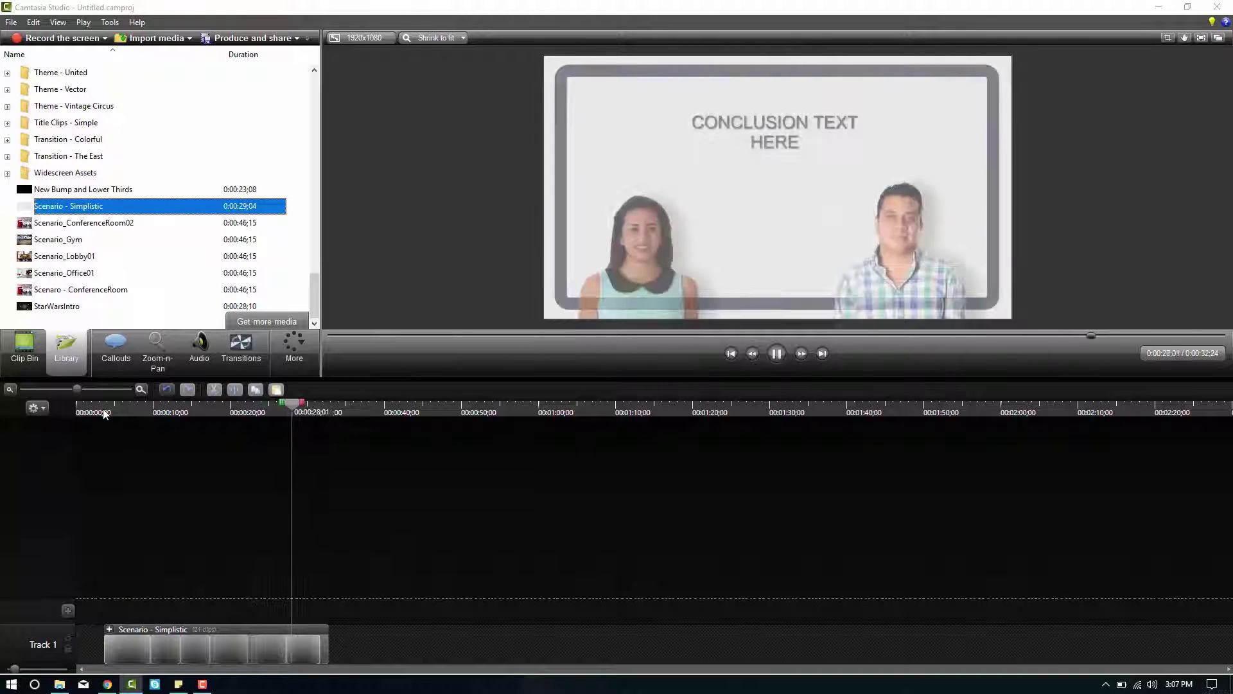
key(space)
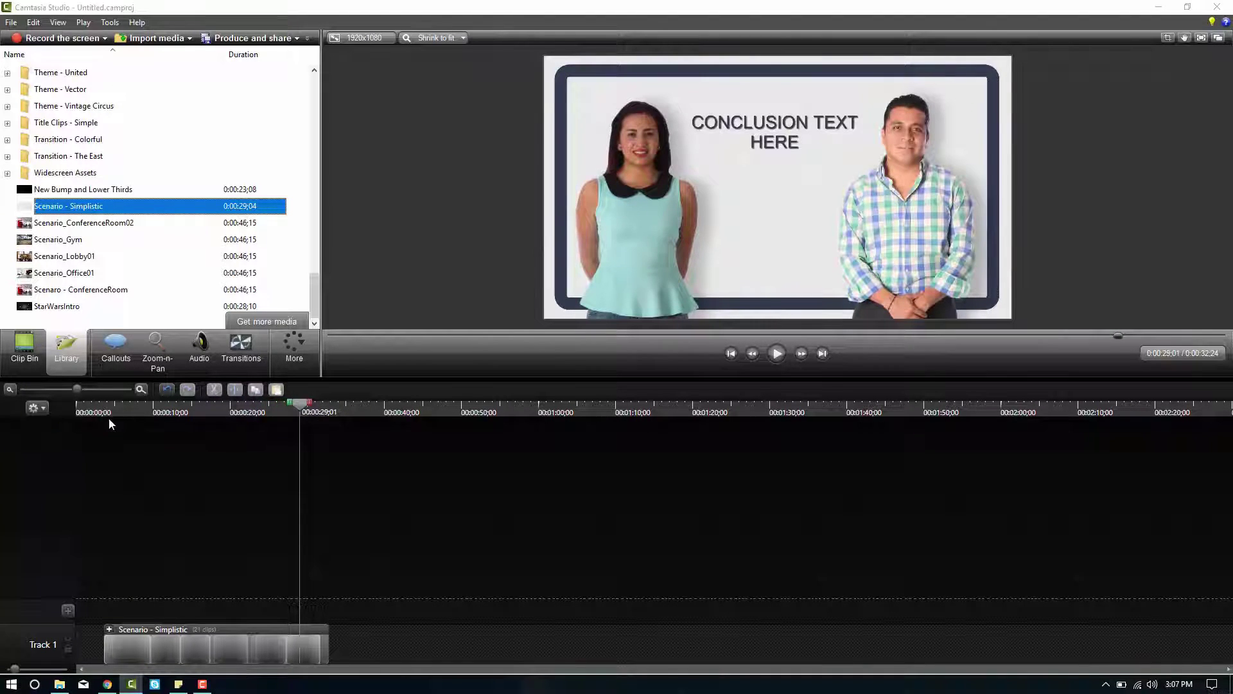
click(111, 414)
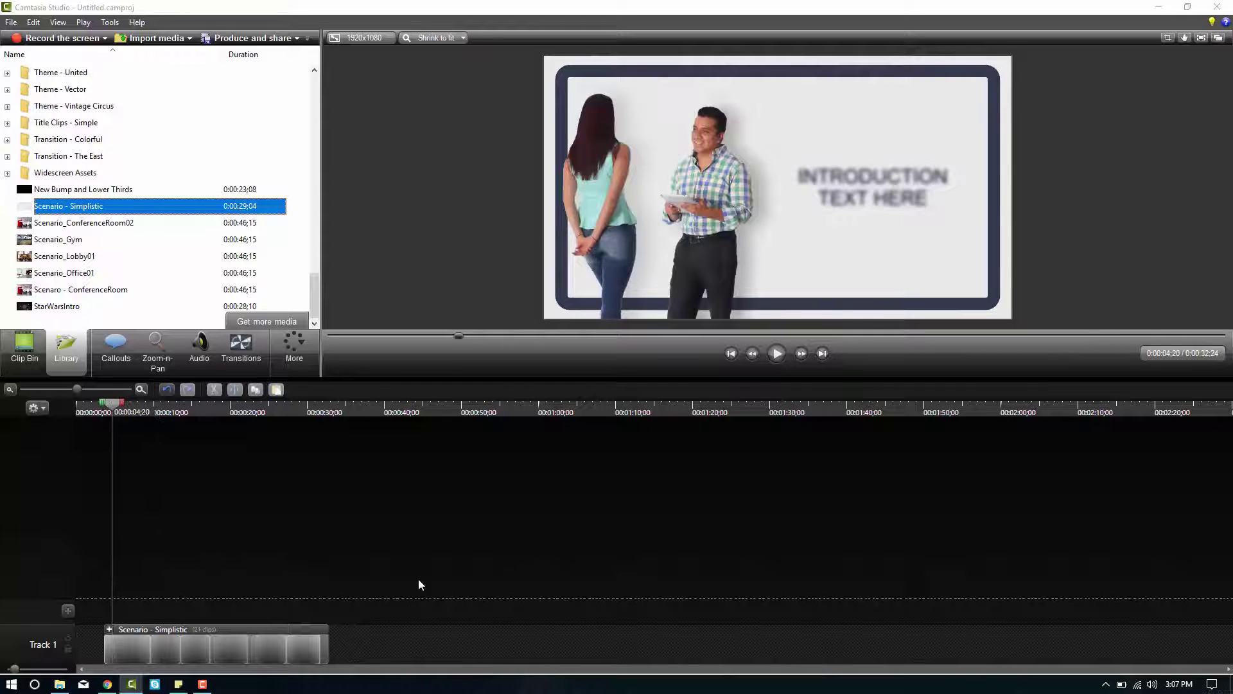
mouse_move(118, 409)
mouse_down()
mouse_move(275, 409)
mouse_move(116, 409)
mouse_move(134, 410)
mouse_up()
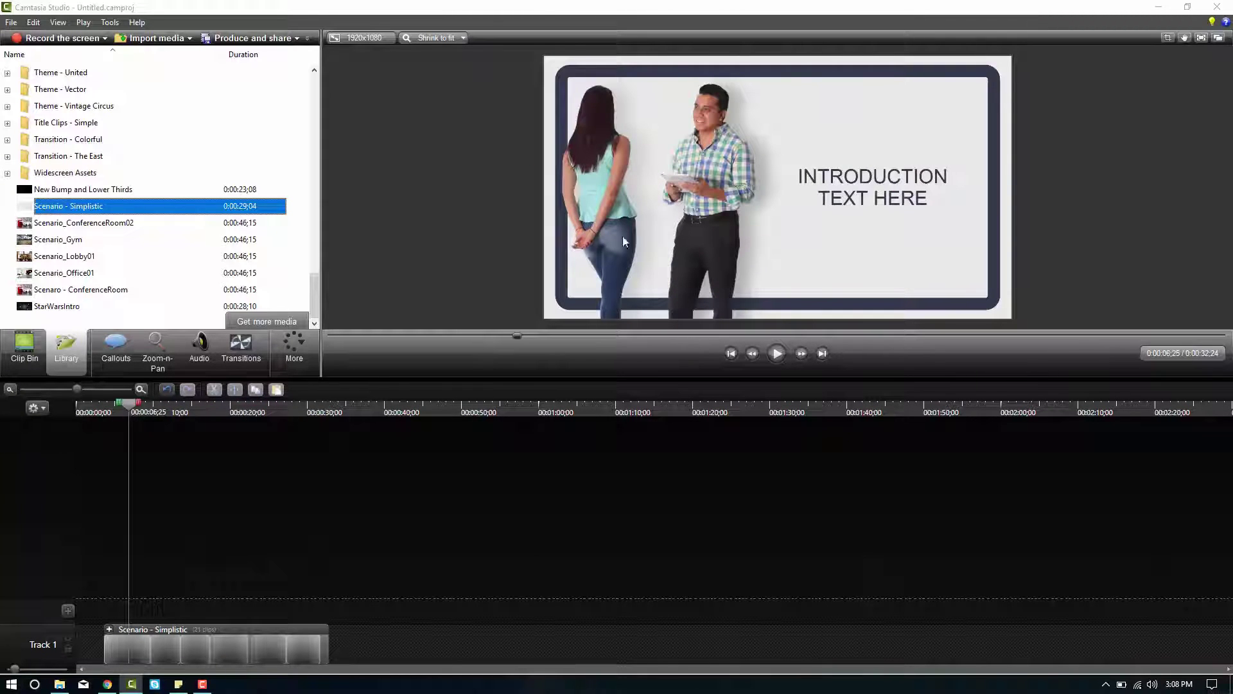
Change the INTRODUCTION TEXT HERE callout to 'Title Of Argument Video'.
double_click(852, 182)
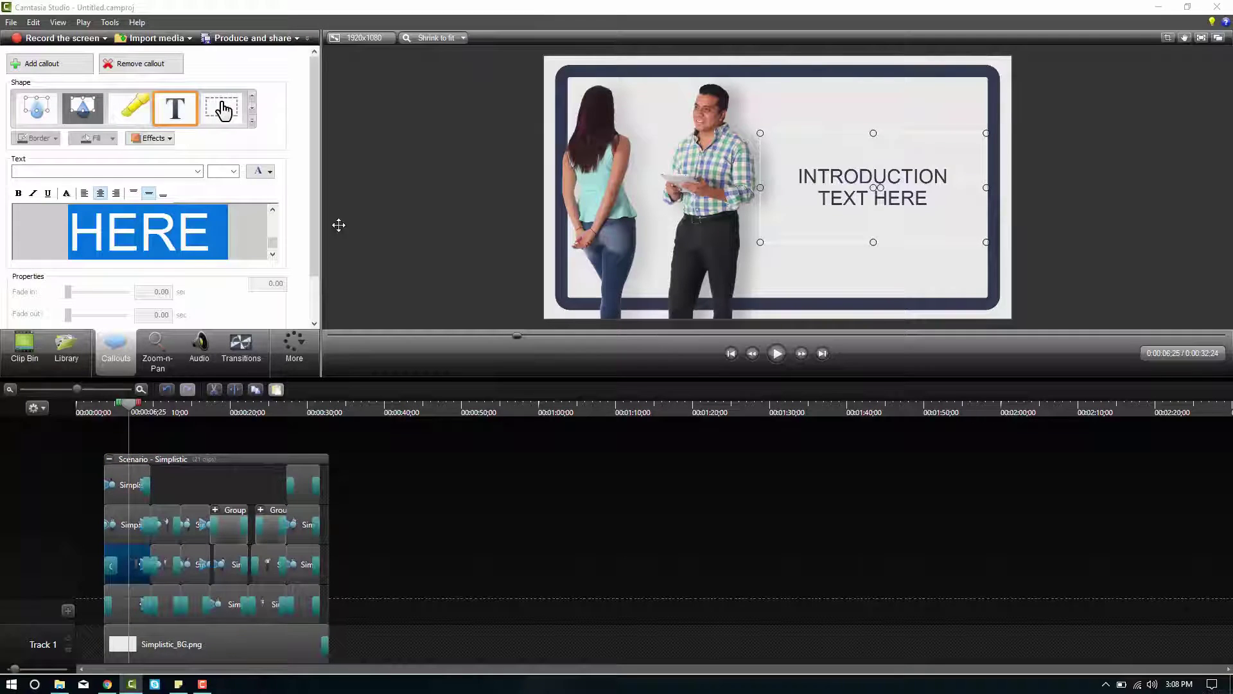
text(Title)
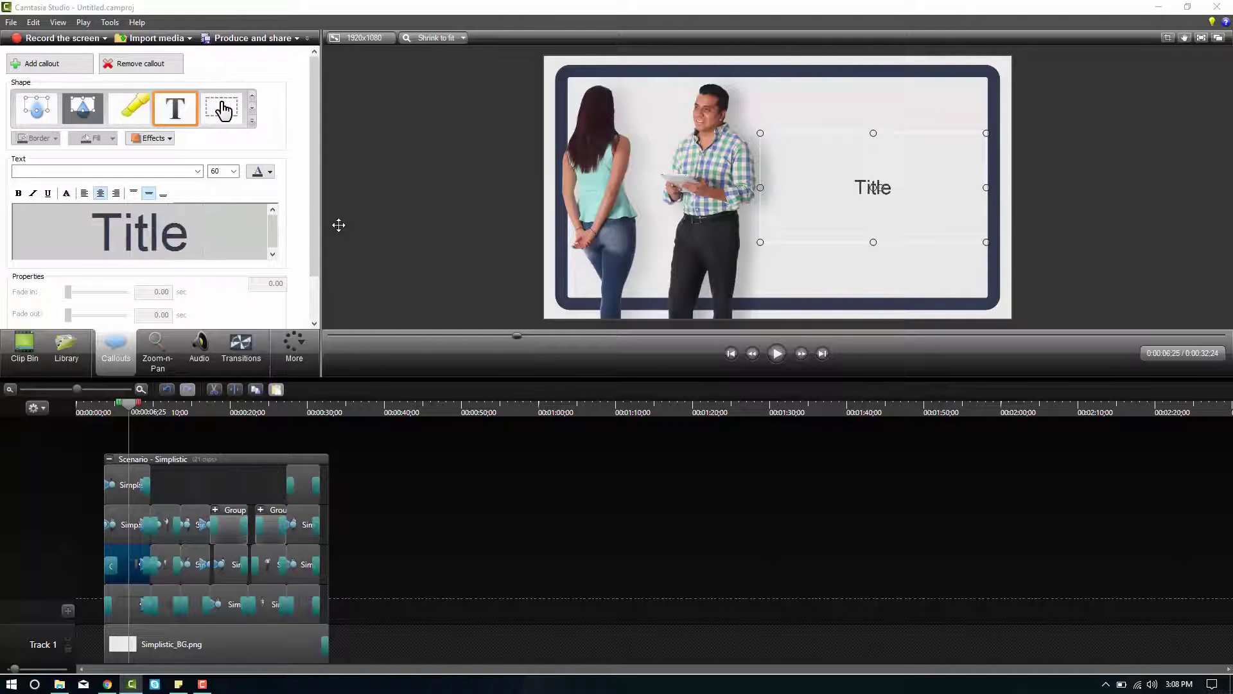
text( Of Argum)
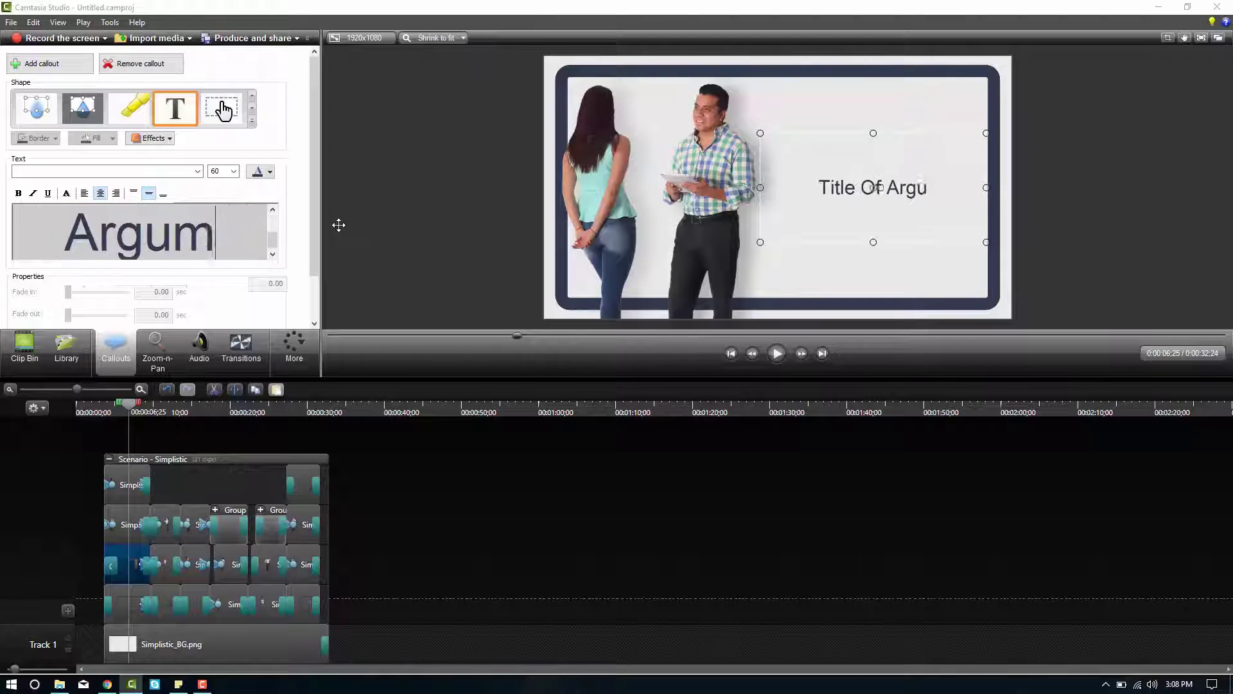
text(ent Video)
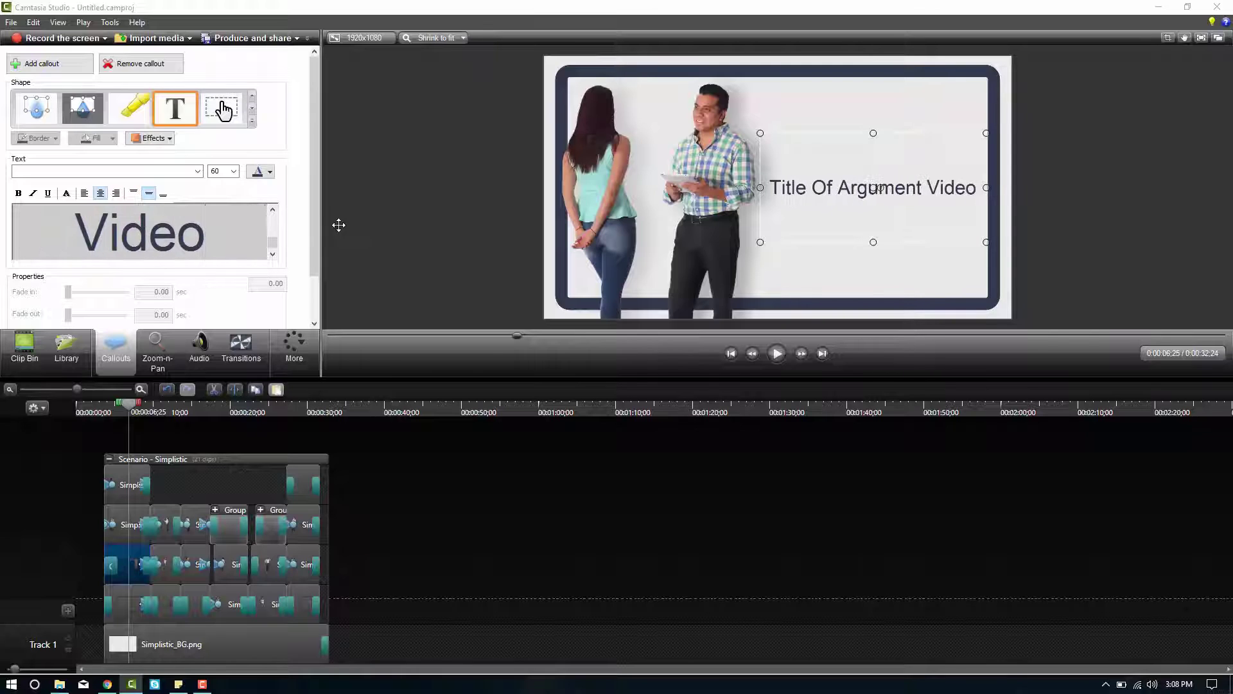
Replace the purple caption at 0:10;21 with the woman's name followed by "doesn't agree.".
click(158, 411)
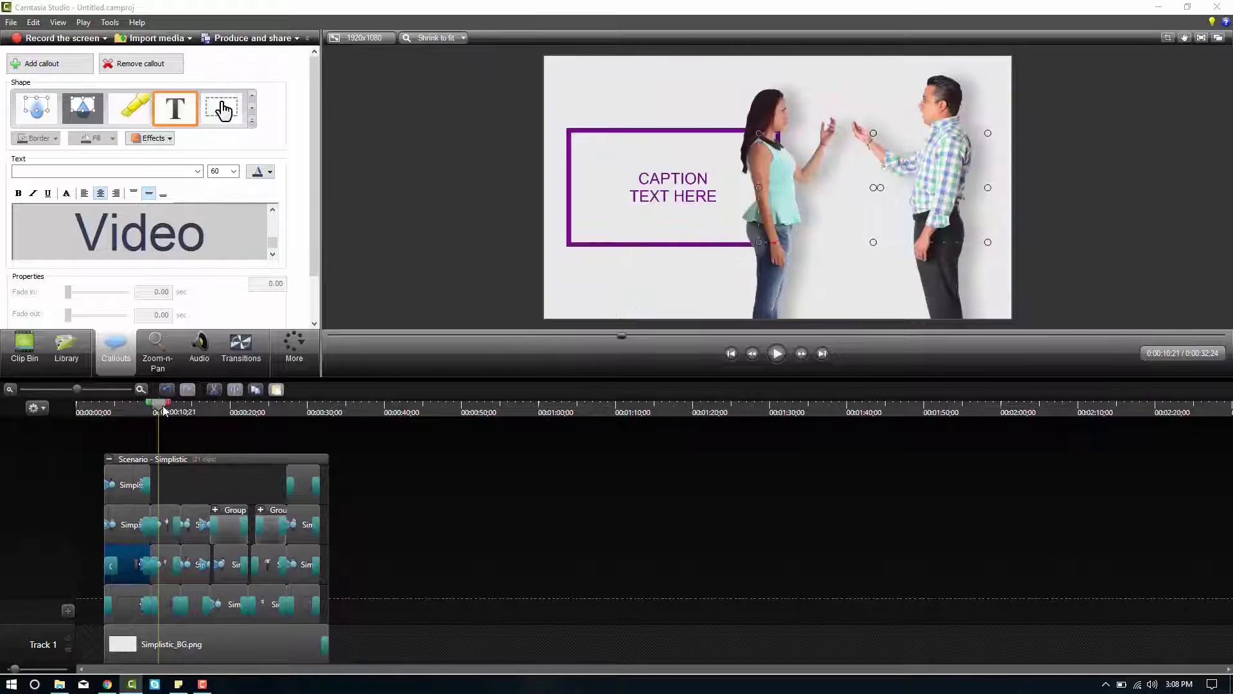
click(670, 194)
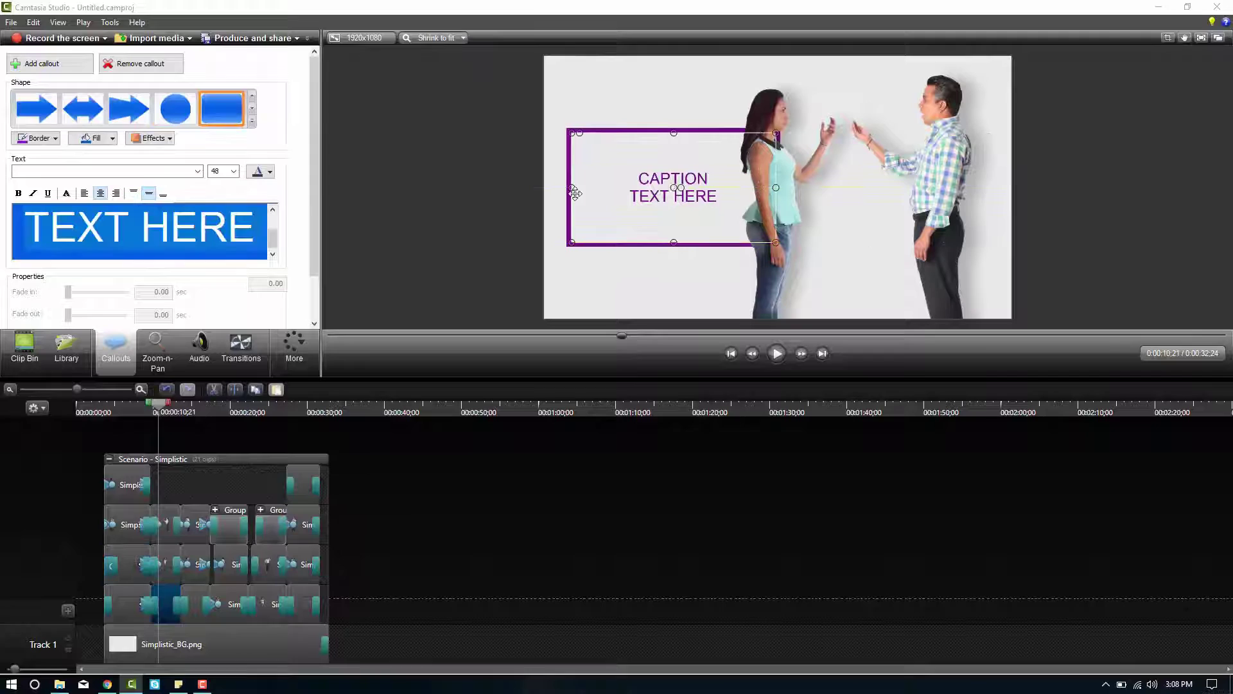
text(Vivian)
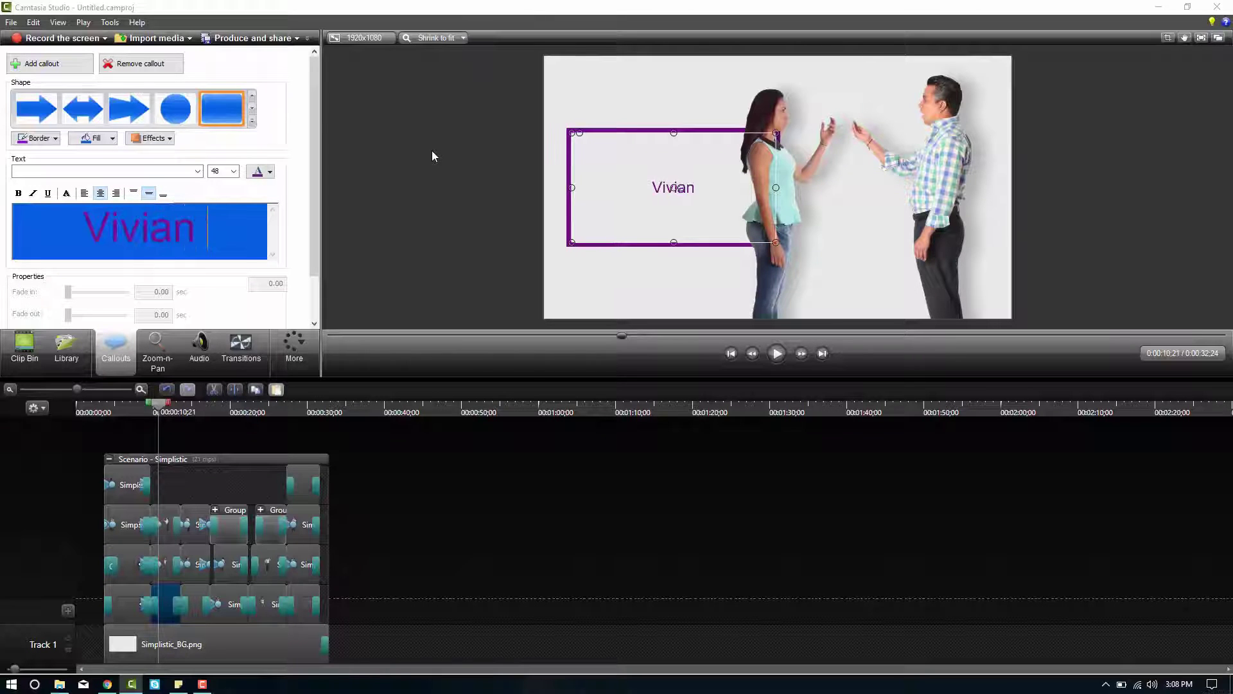
text( Doesn't)
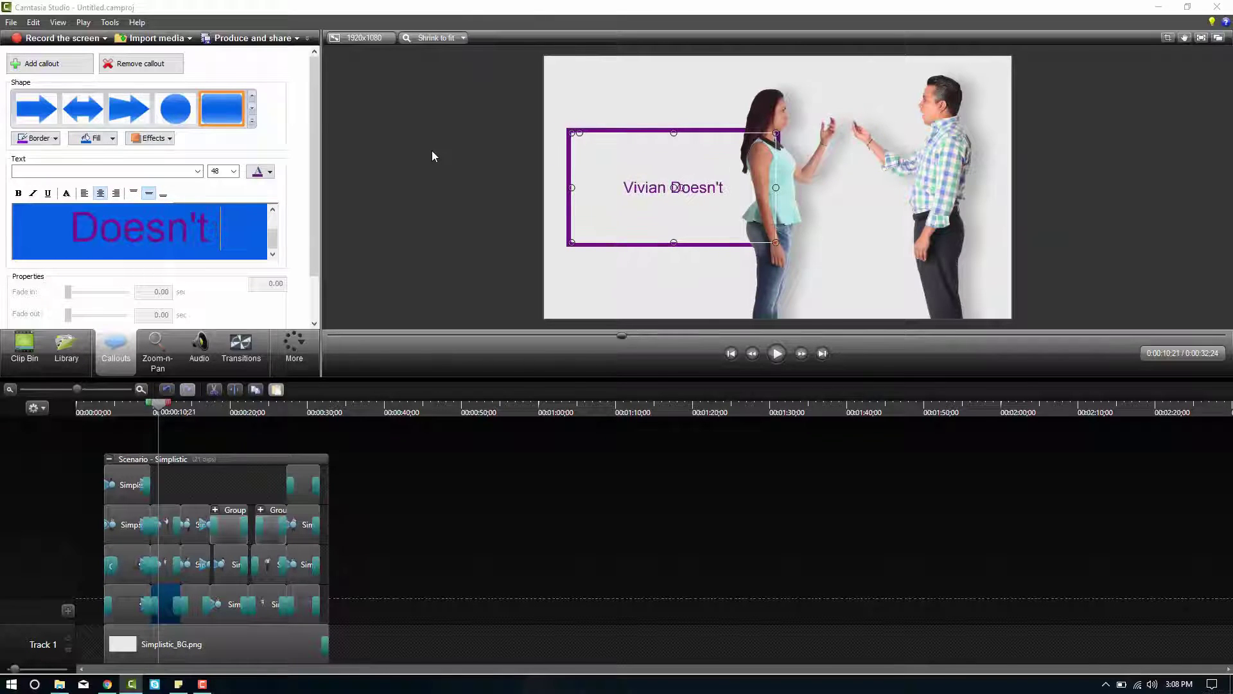
key(BackSpace)
key(BackSpace)
key(BackSpace)
key(BackSpace)
key(BackSpace)
key(BackSpace)
key(BackSpace)
key(BackSpace)
text(doesn')
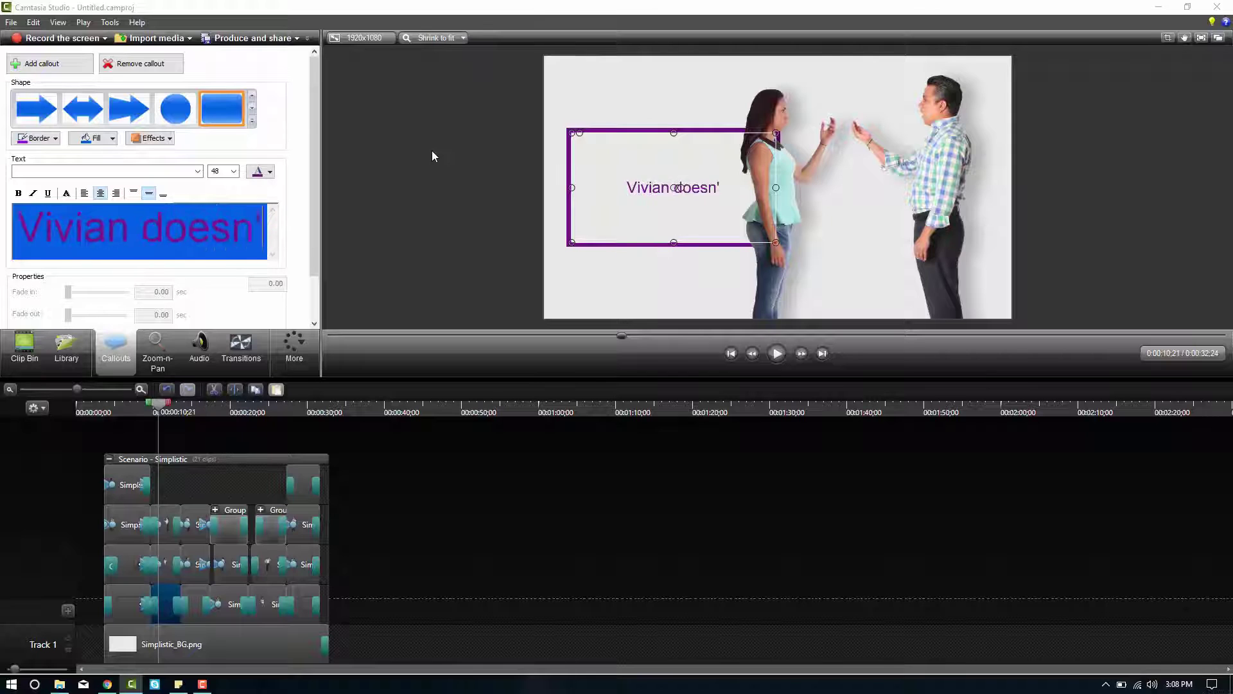
text(t agree.)
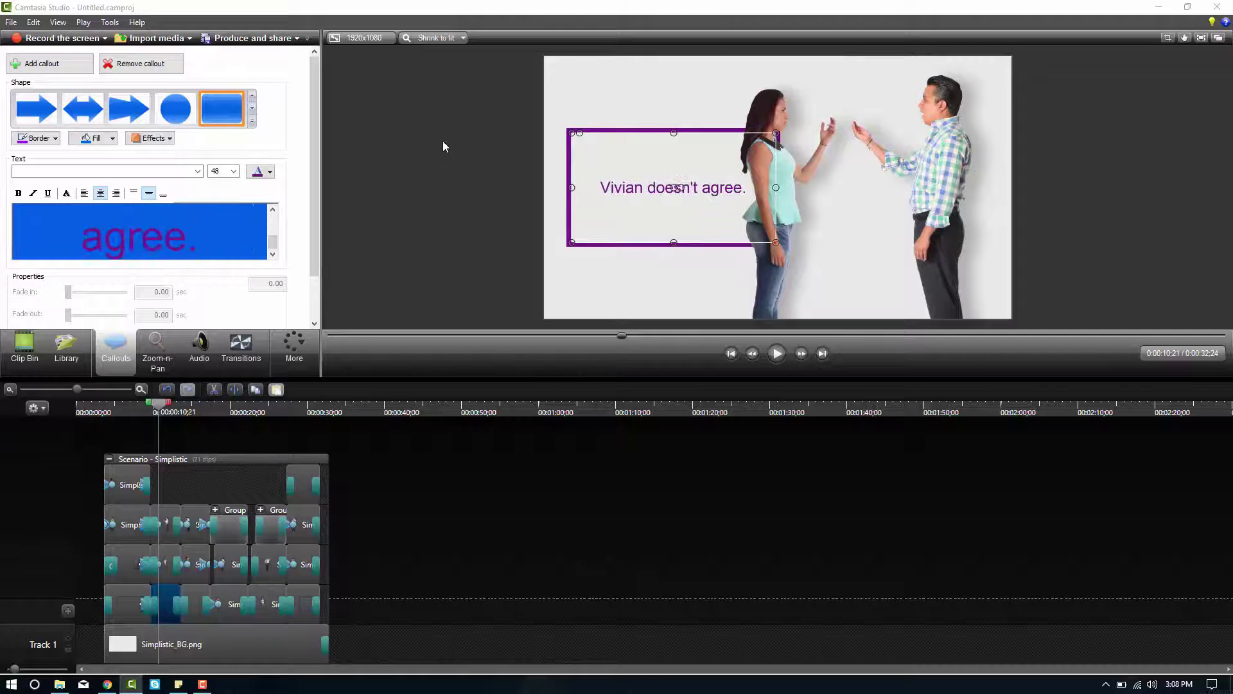
click(190, 412)
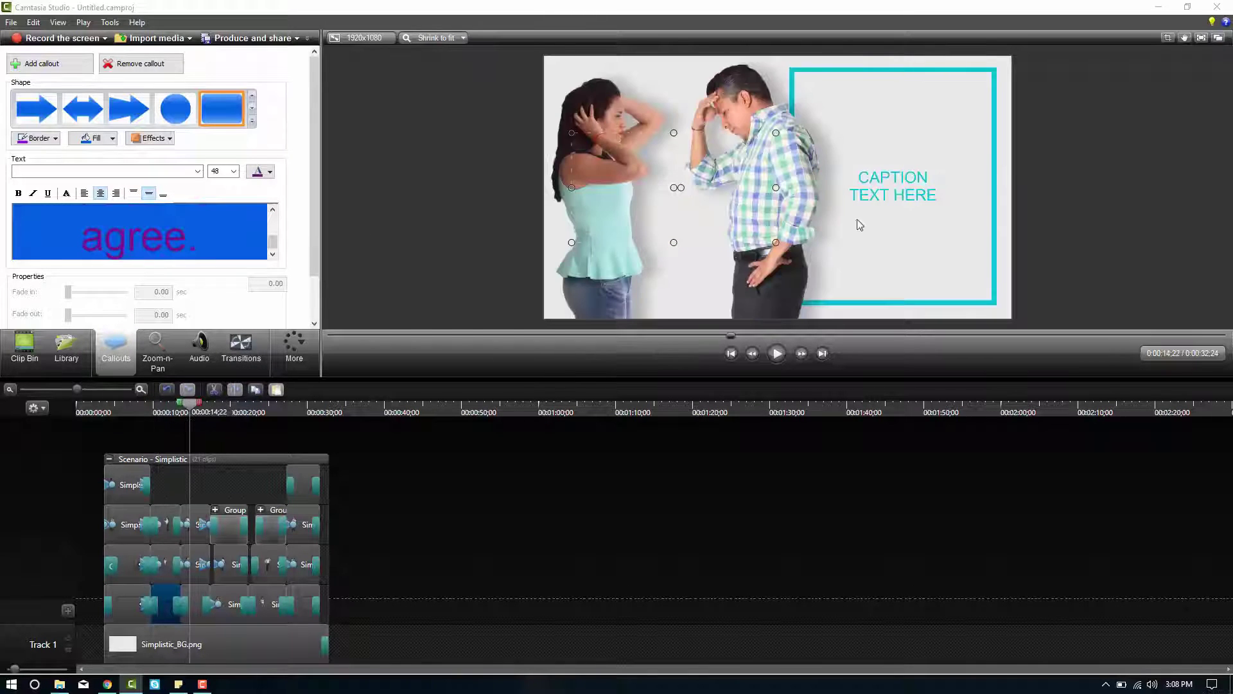
click(888, 182)
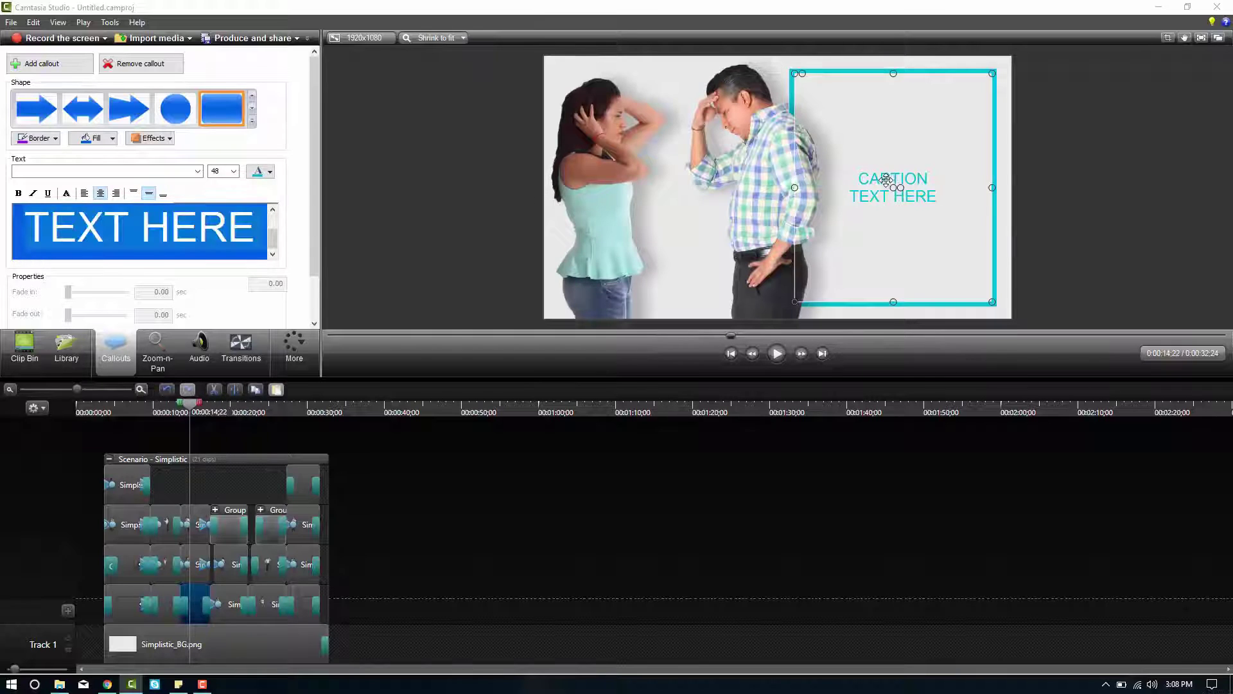
Type the man's name plus "feels that he is in the right." into the cyan caption.
text(Fra)
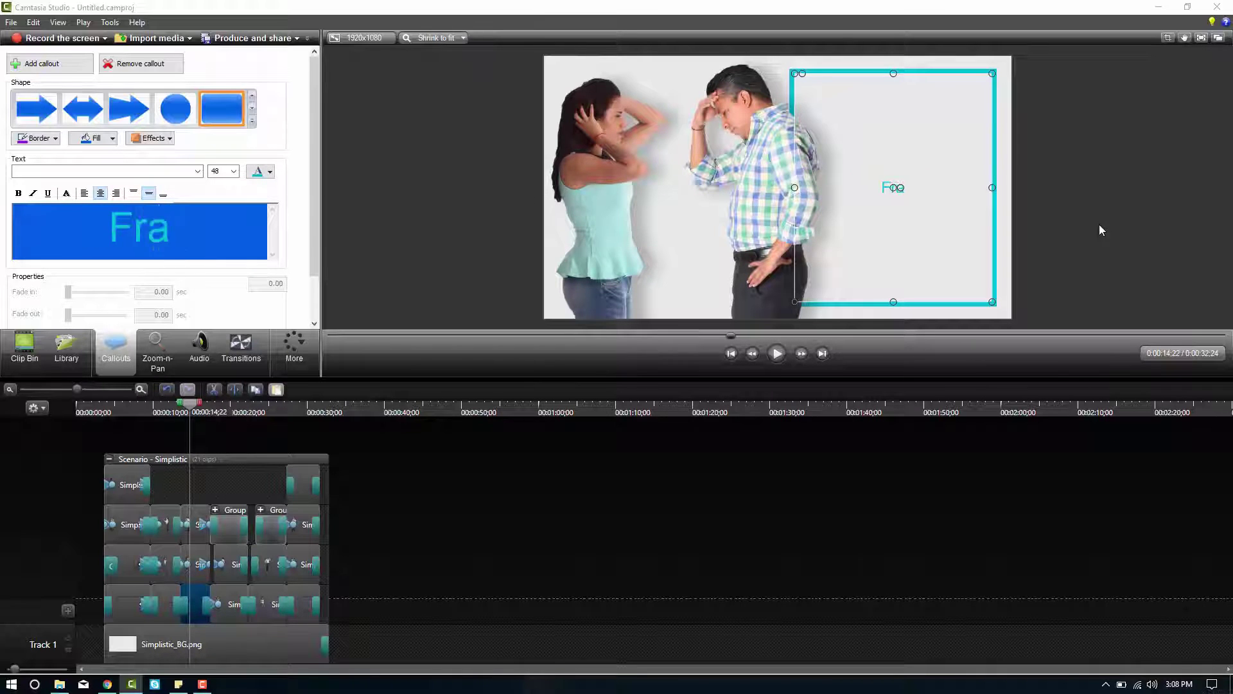
text(nk feels that)
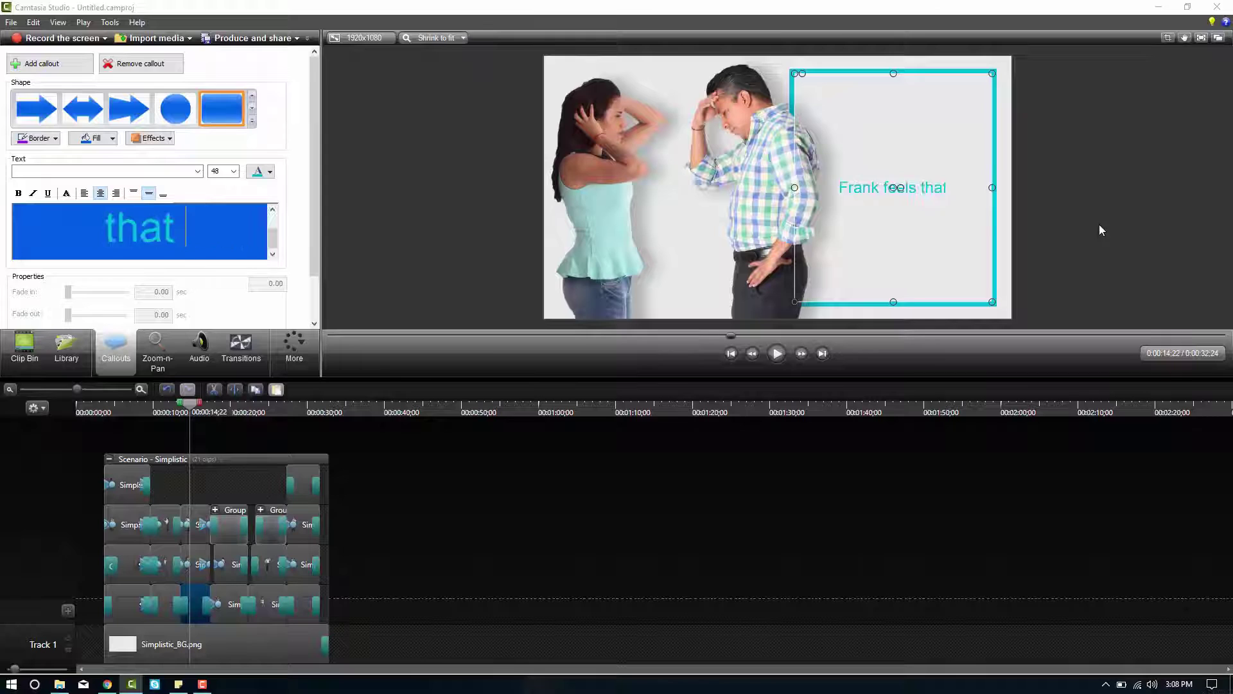
text( he is in the r)
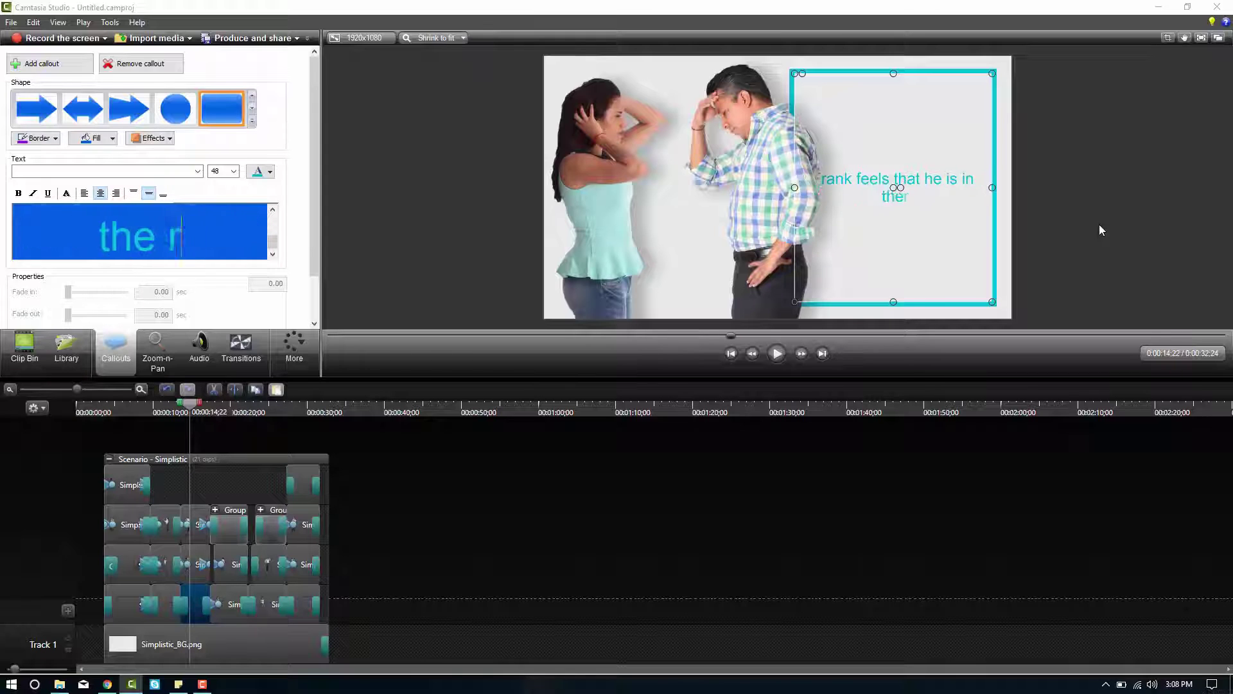
text(ight.)
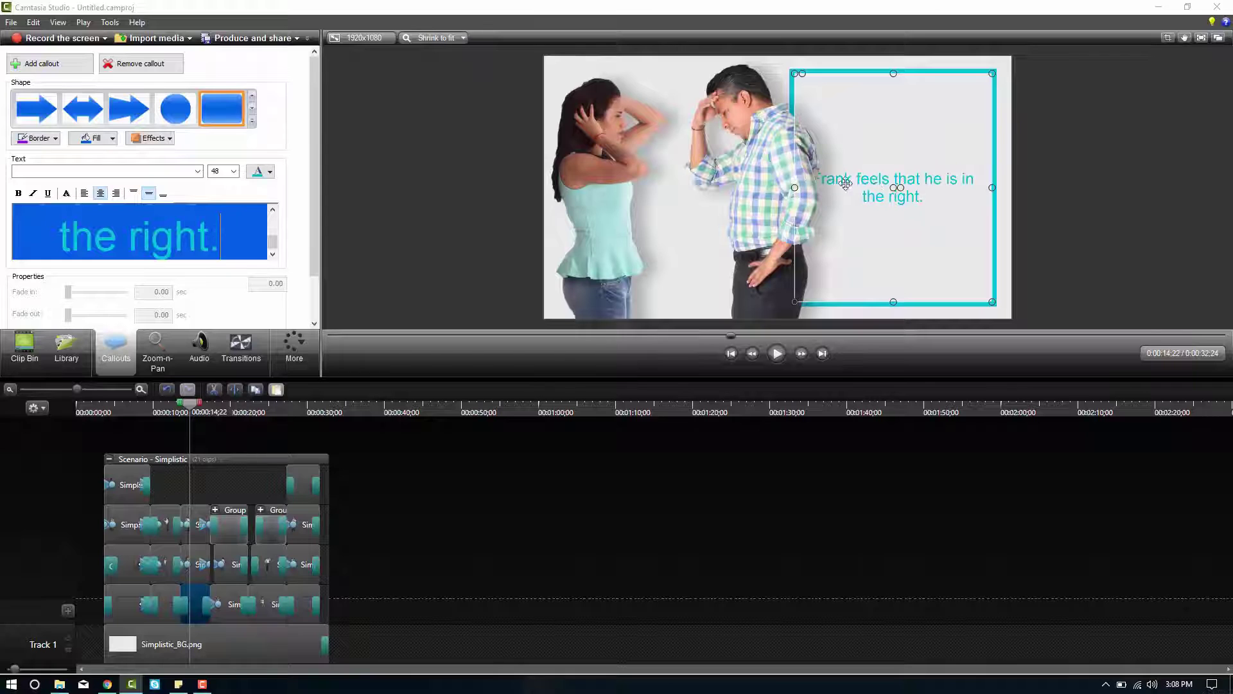
drag(796, 187, 833, 188)
key(ctrl+z)
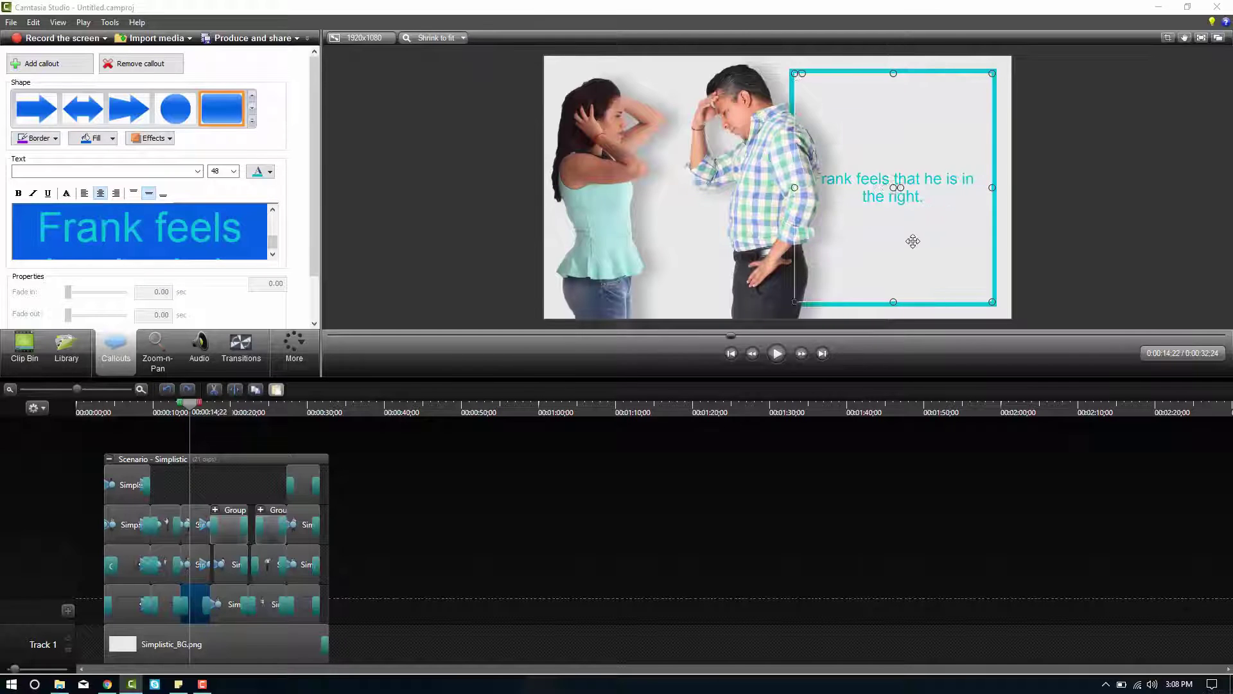
scroll(283, 270, down, 2)
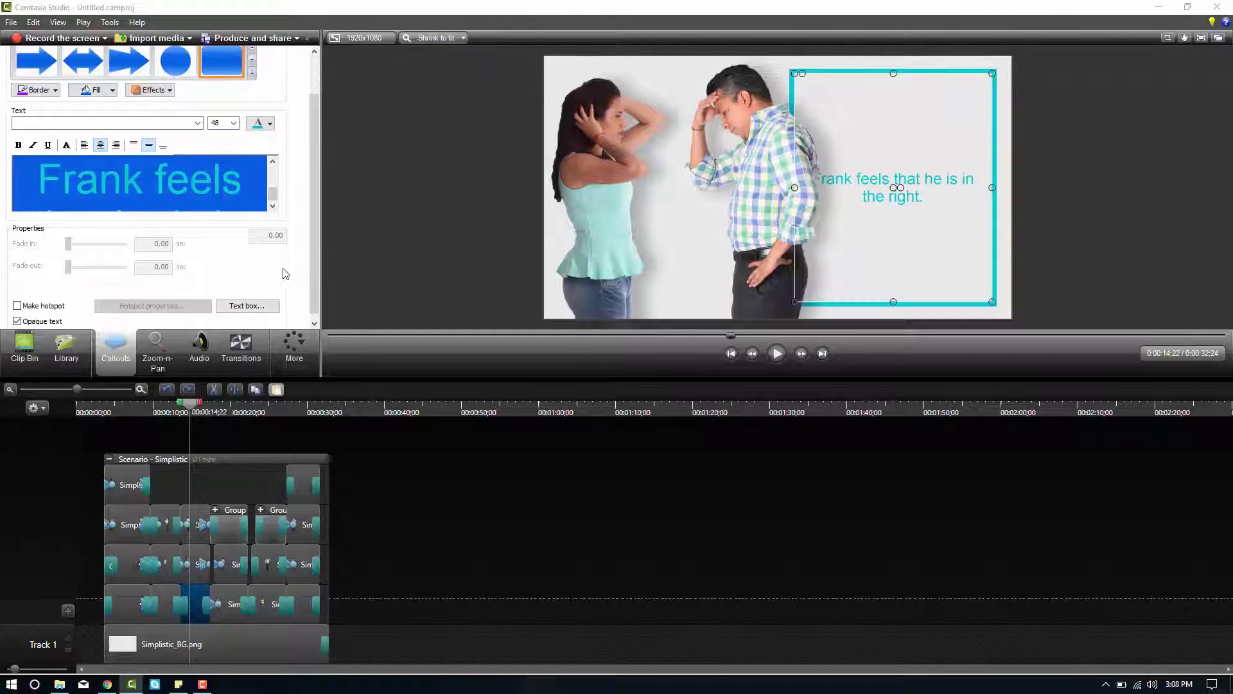
Set the cyan caption's left and right text box margins to 100, then increase them to 150.
click(257, 300)
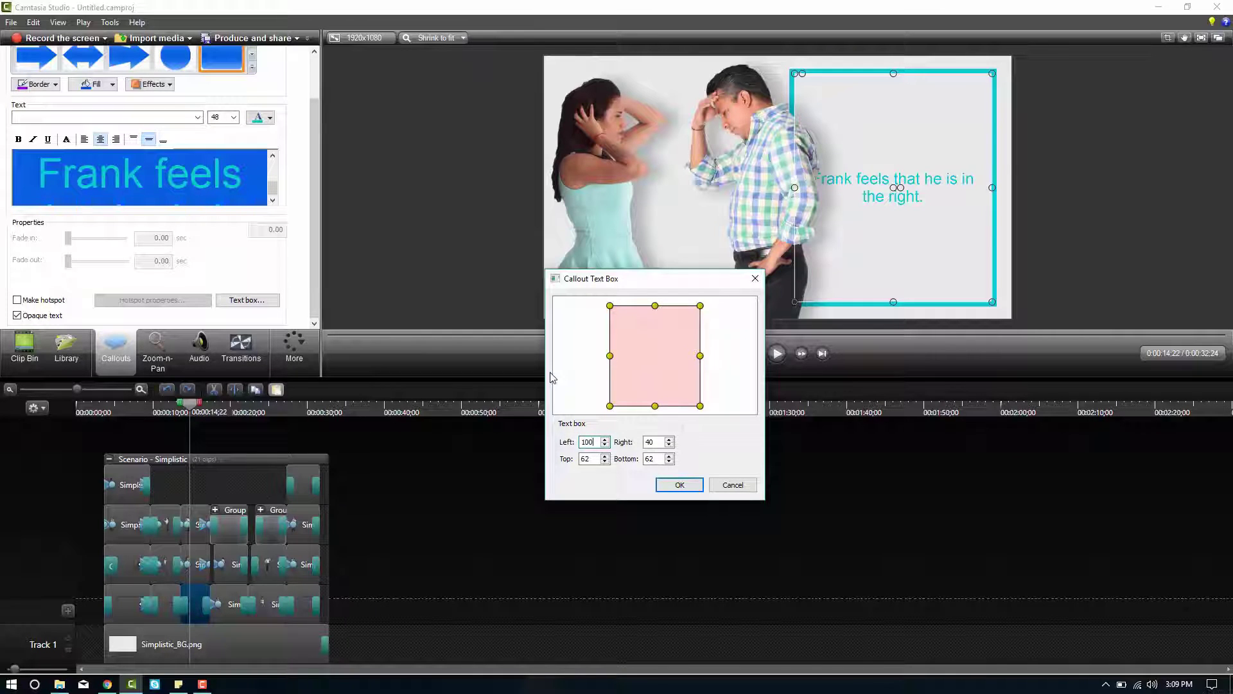
text(100)
key(Tab)
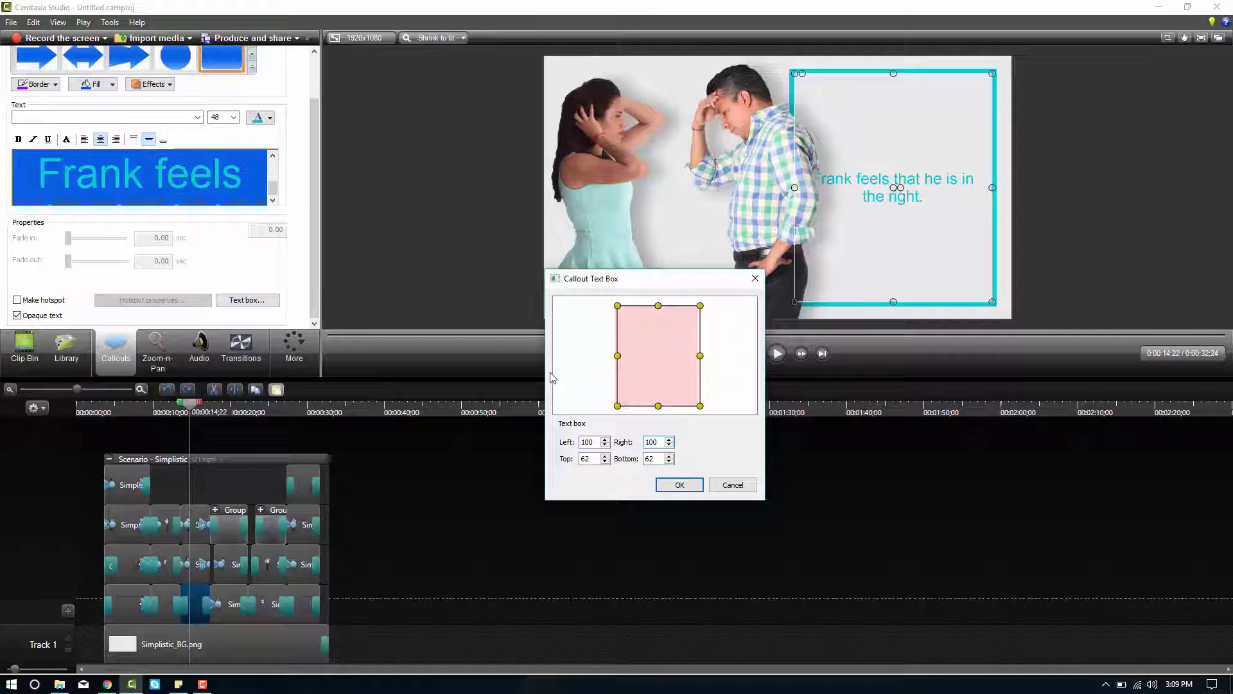
click(678, 485)
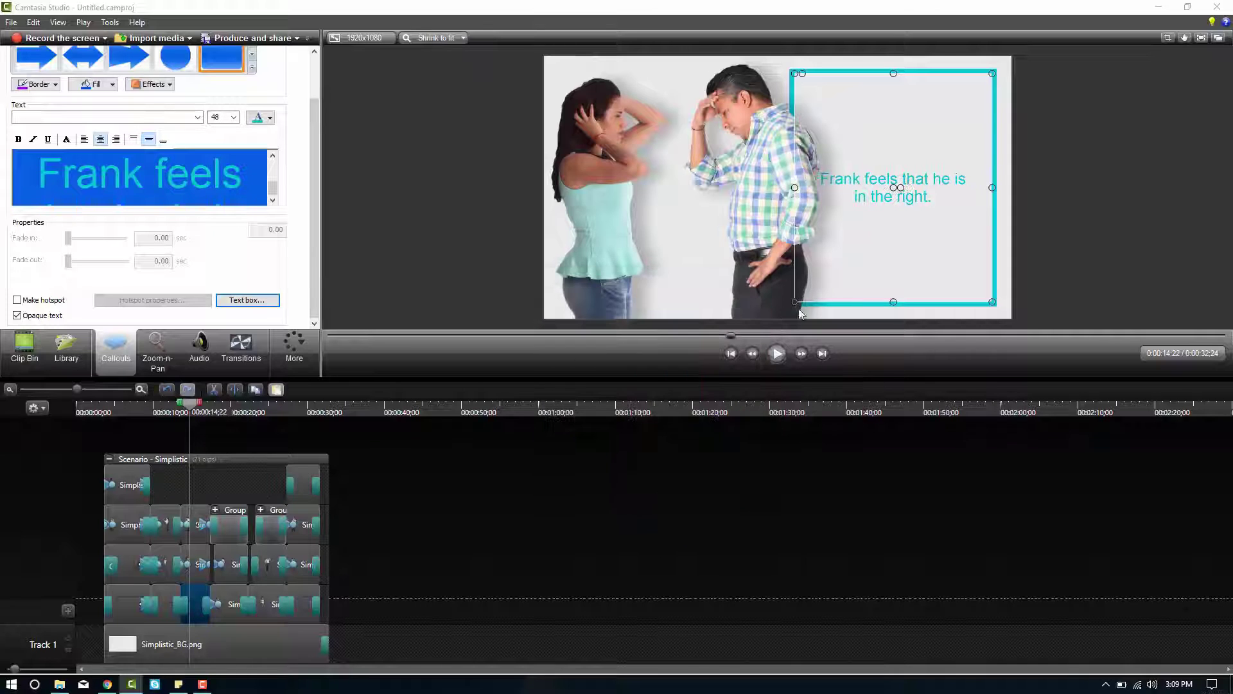
click(247, 300)
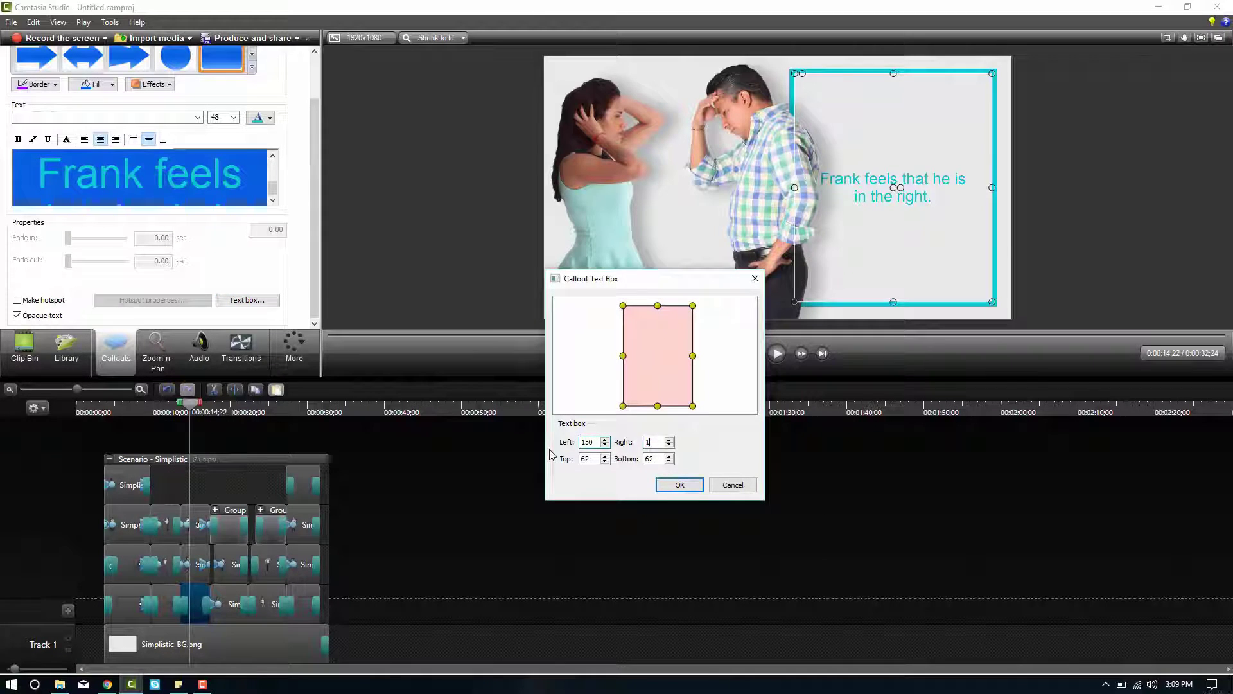
key(Tab)
click(679, 485)
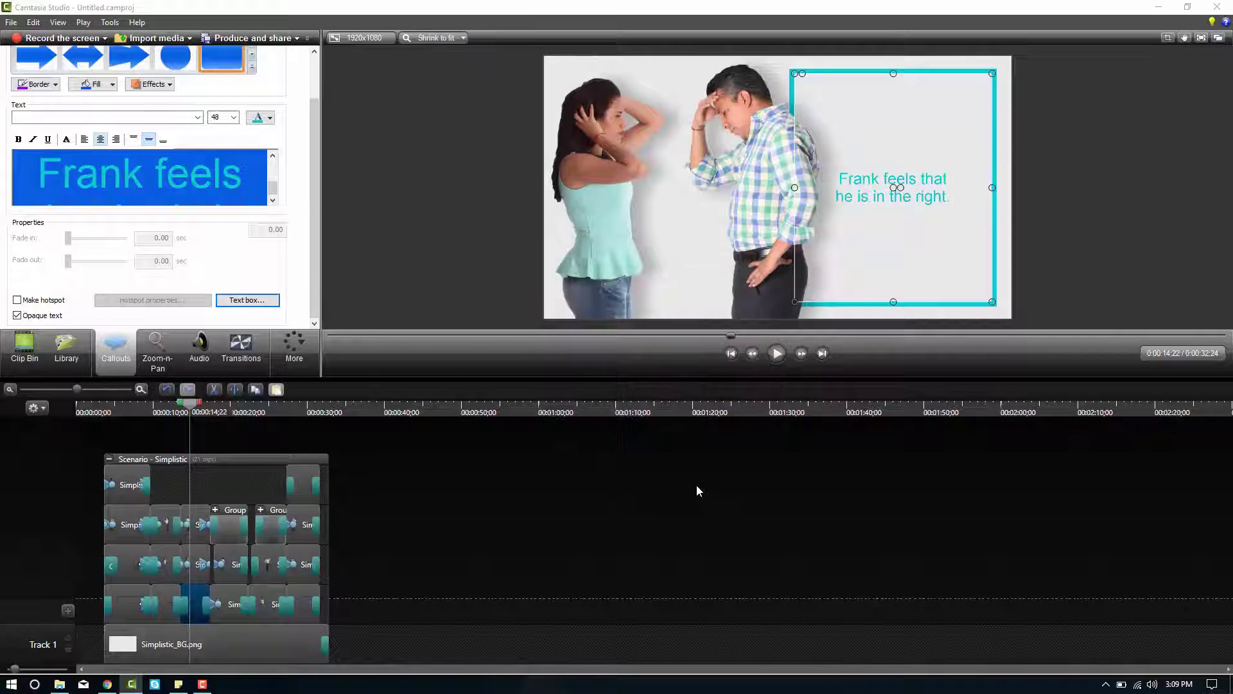
Rewrite the speech-bubble caption as the woman's name plus "explains her side of the argument.".
click(229, 412)
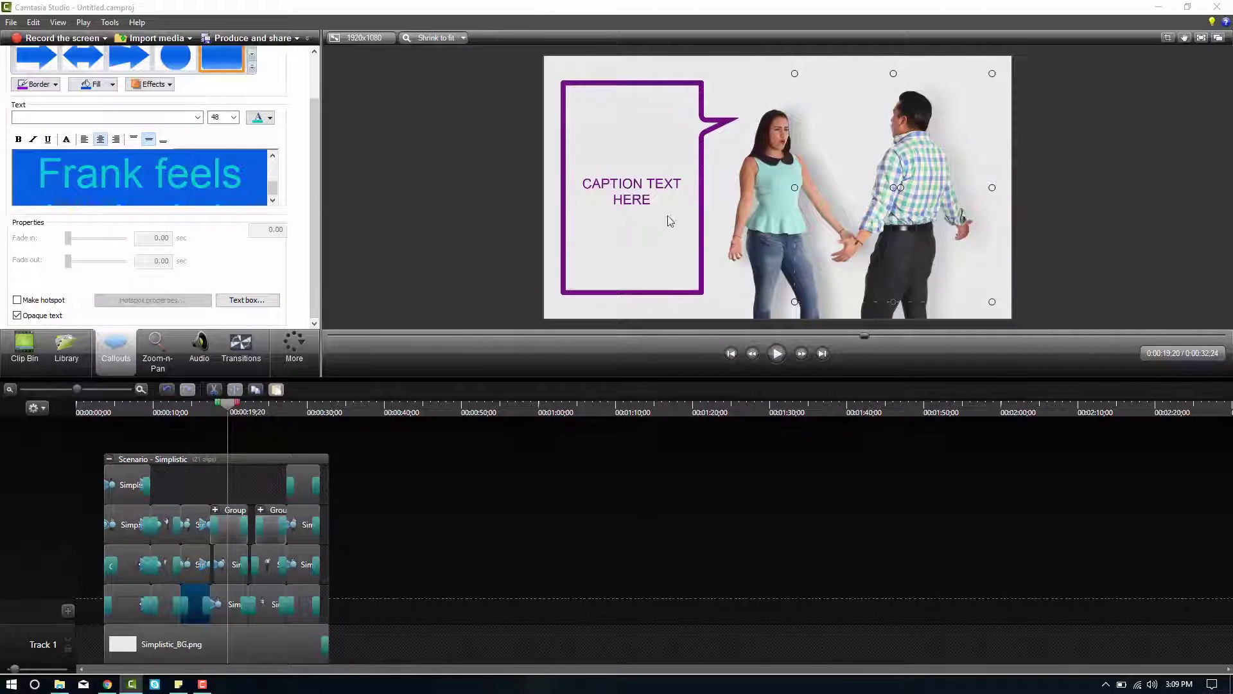
click(617, 193)
text(Viv)
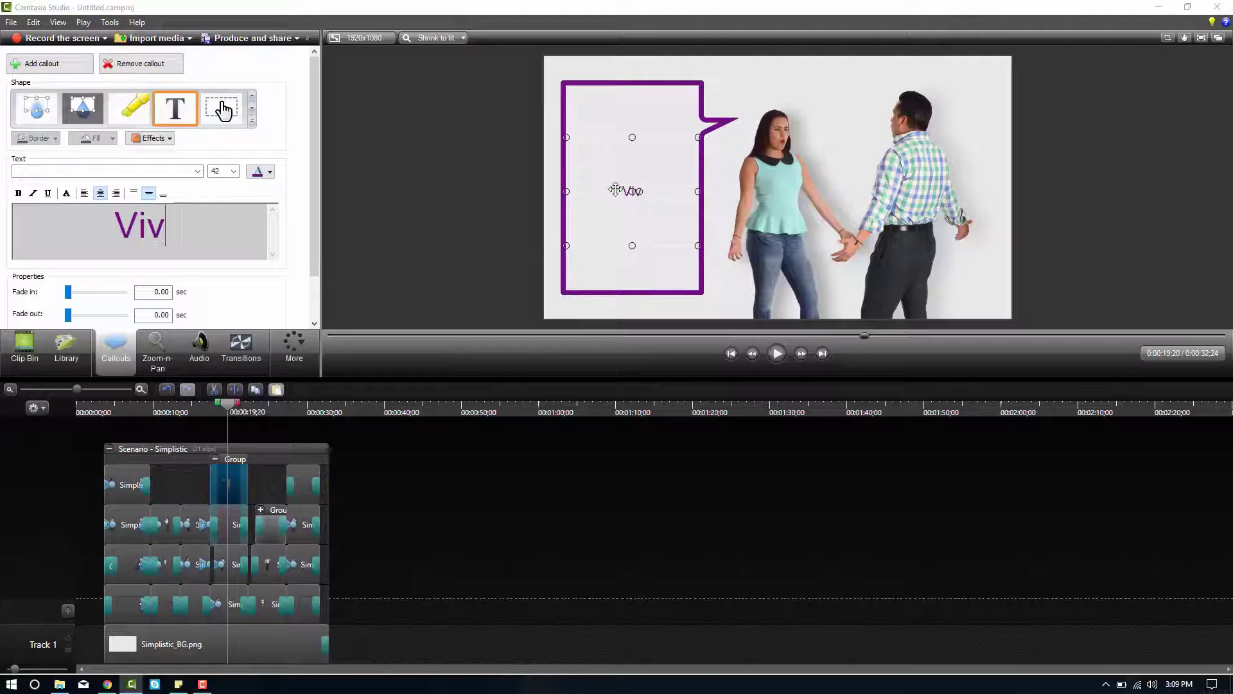
text(ian explain)
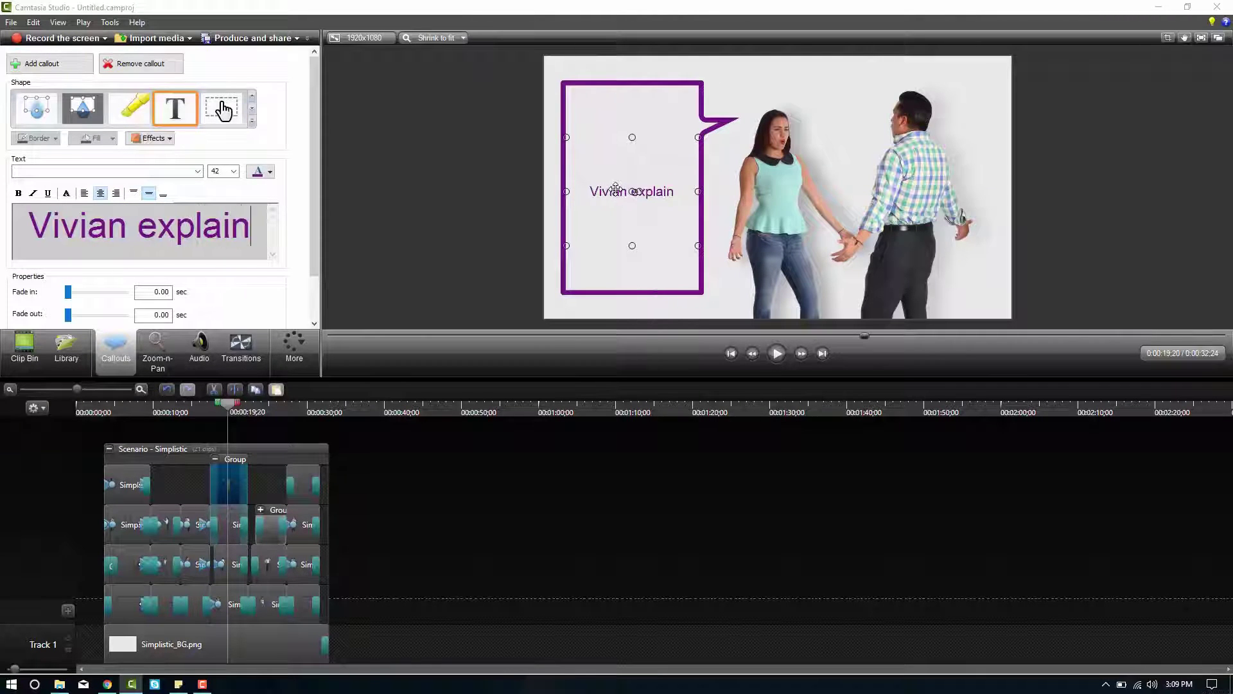
text(s her side of the argu)
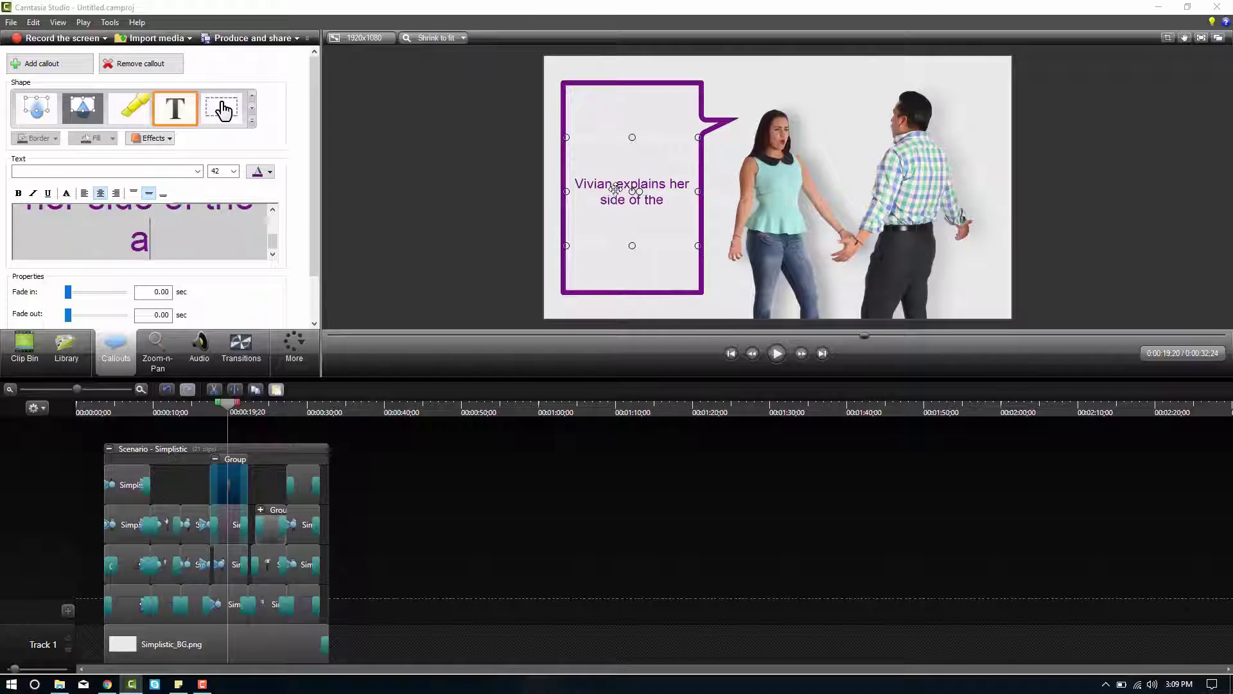
text(ment.)
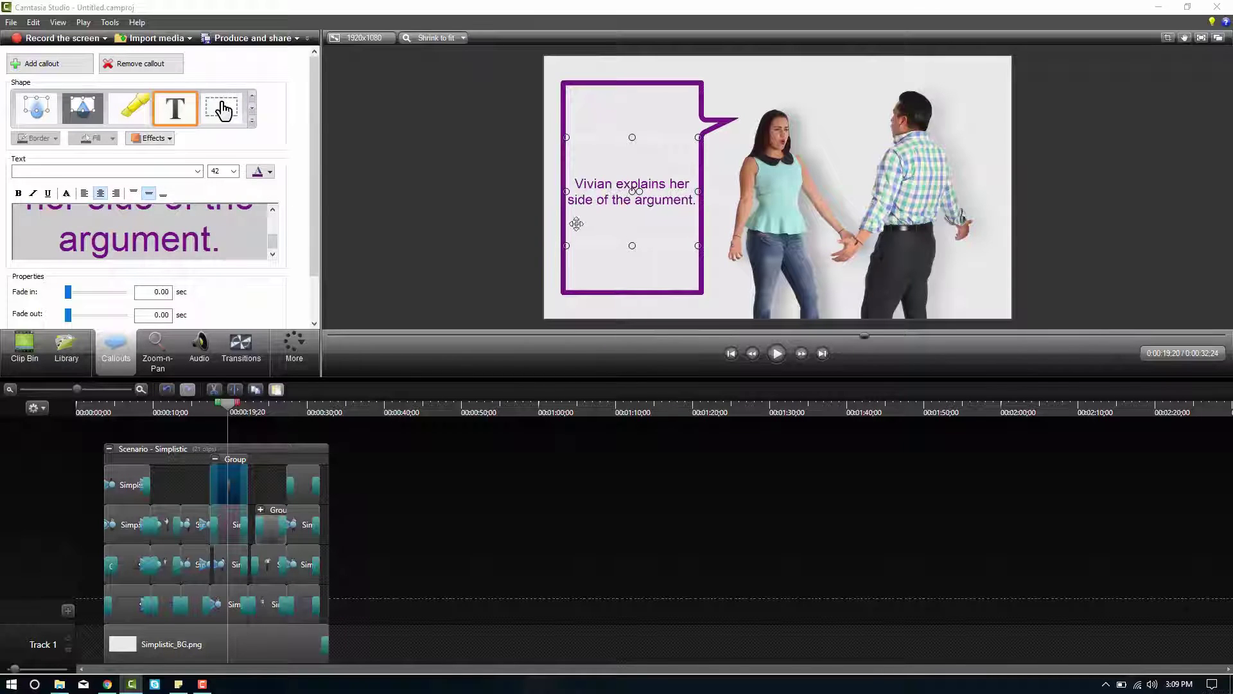
Replace the cyan caption at 0:24;28 with the man's name plus "sees her side, and wants to apologize.".
click(269, 412)
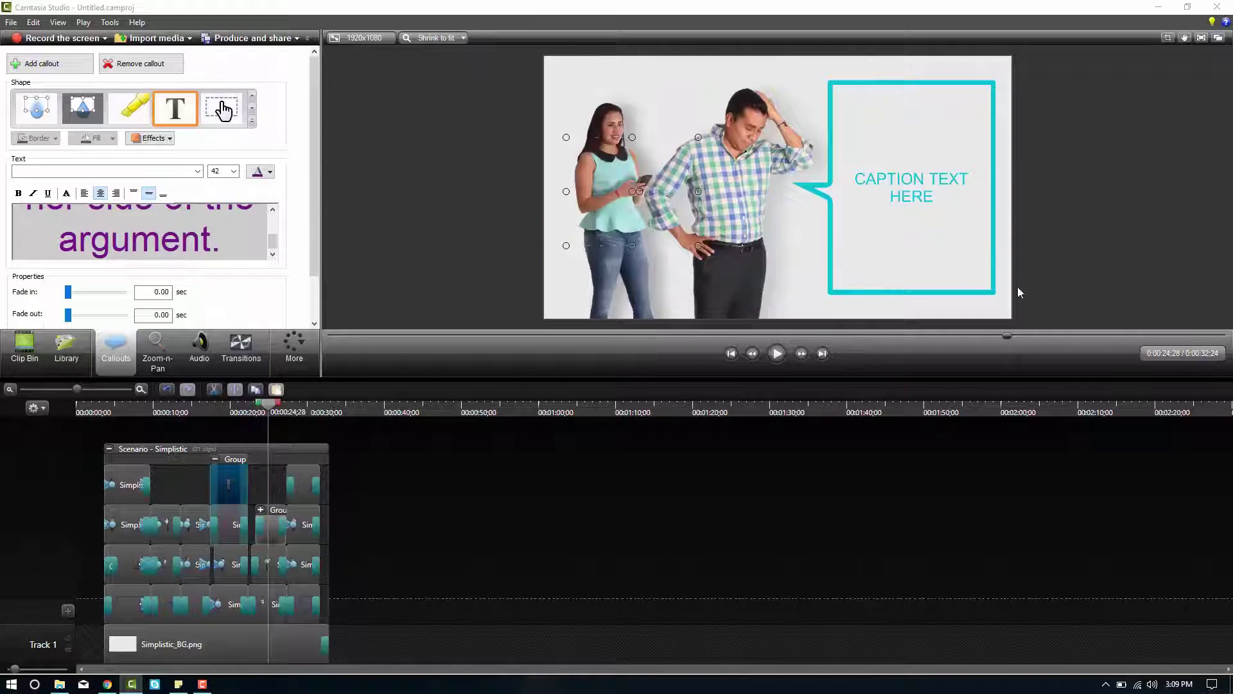
click(920, 176)
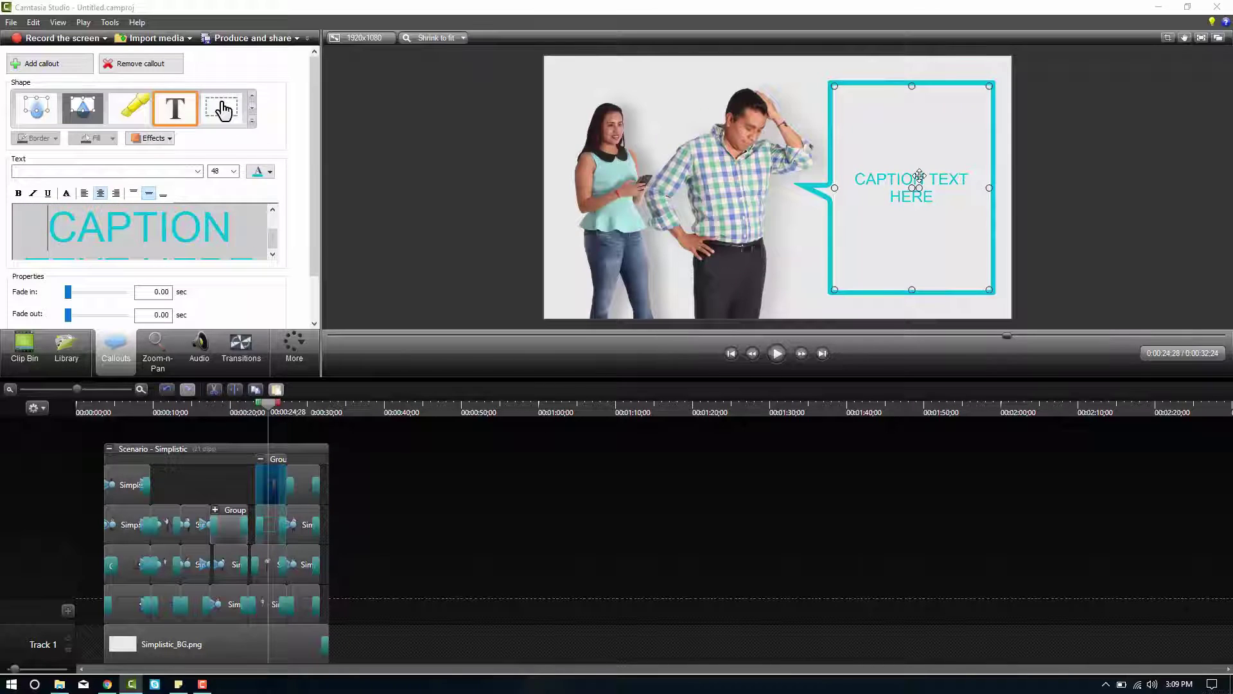
key(ctrl+a)
text(Frank)
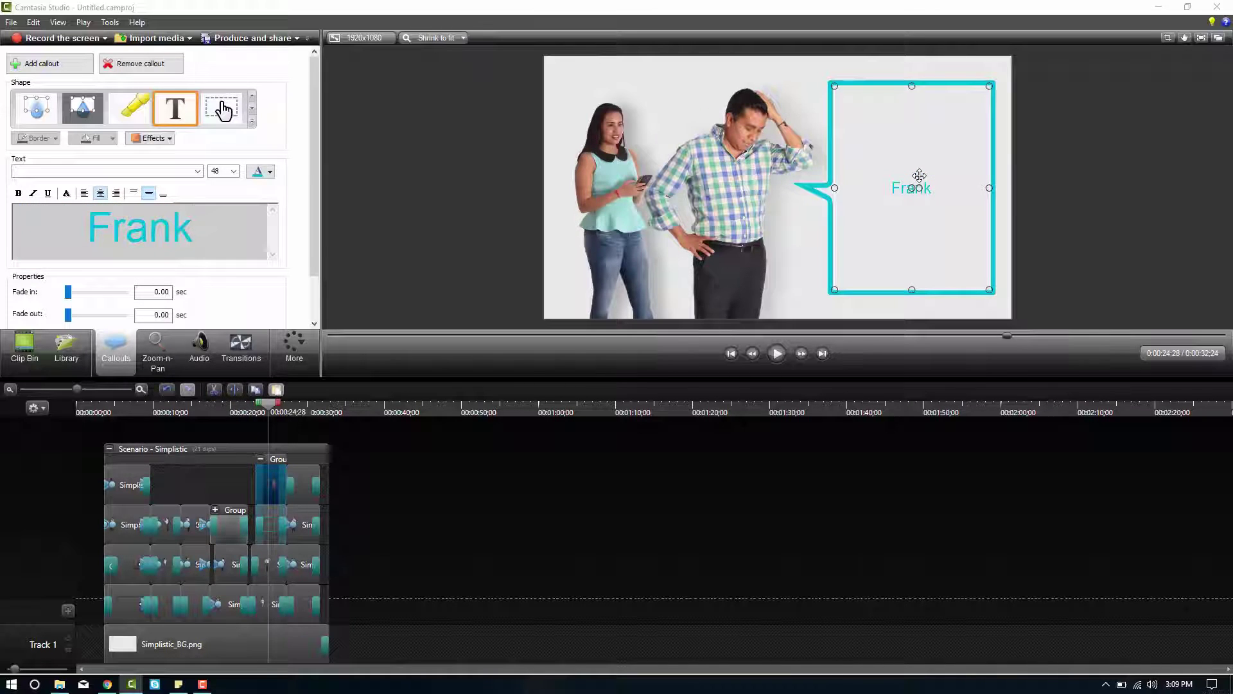
text( se)
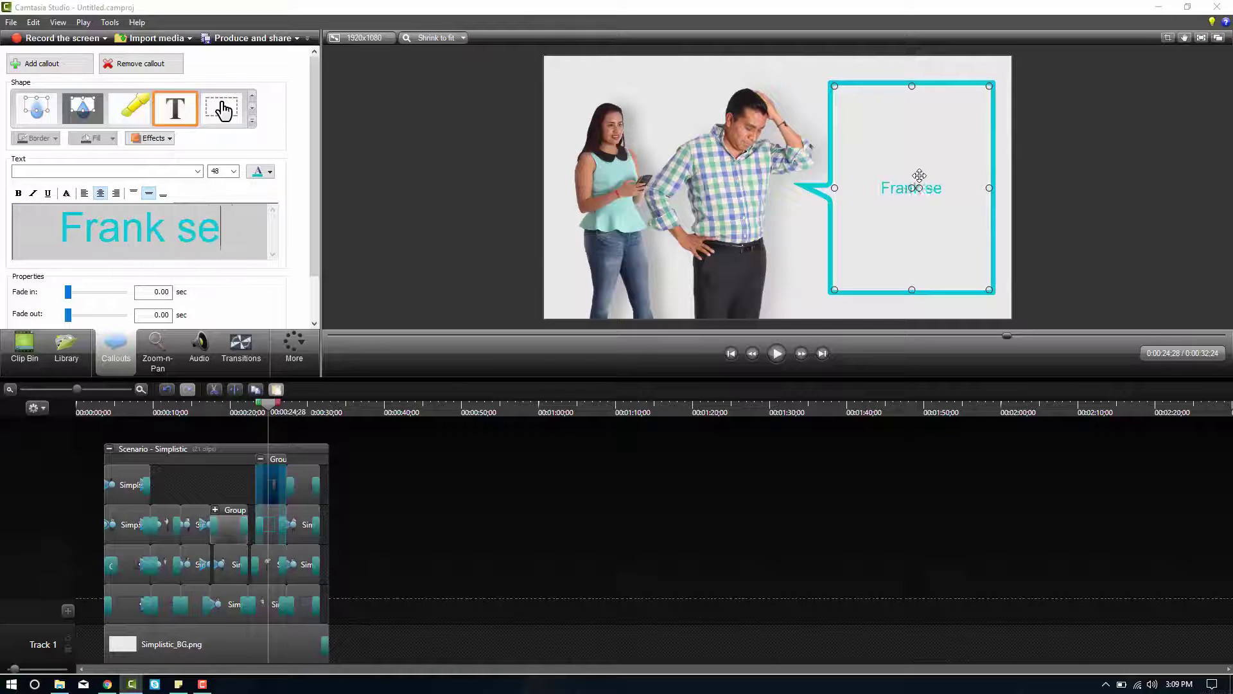
text(es her side,and)
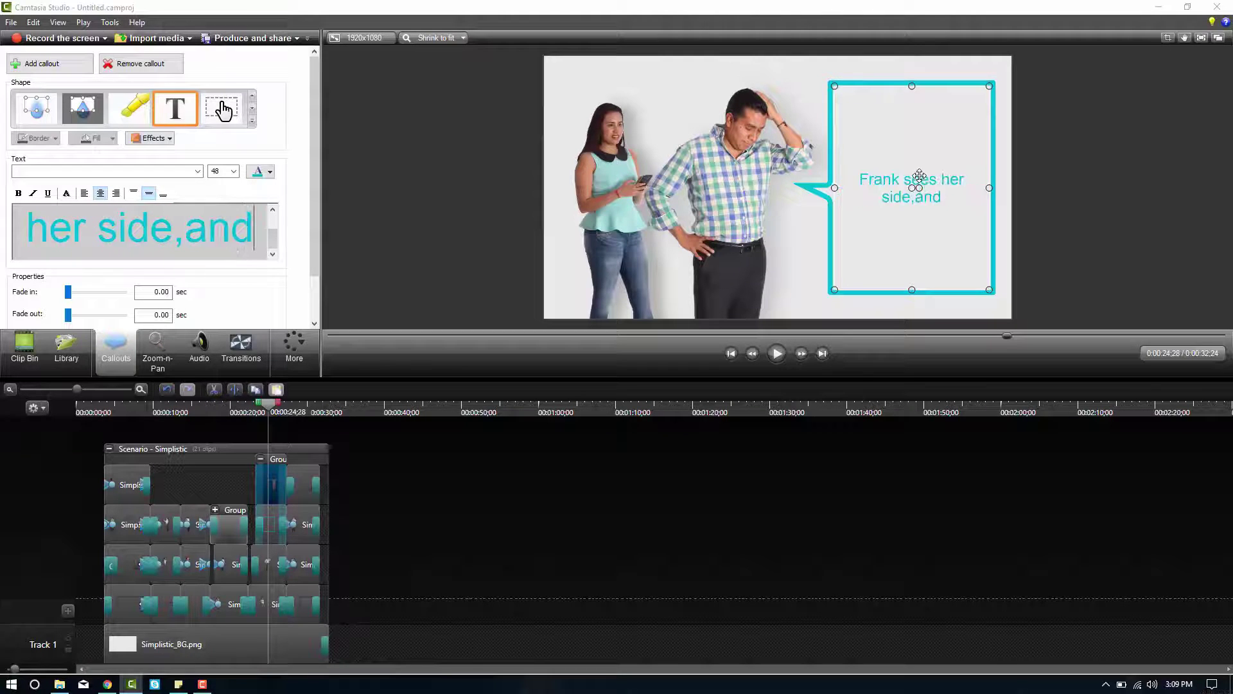
key(BackSpace)
key(BackSpace)
key(BackSpace)
text(,)
key(BackSpace)
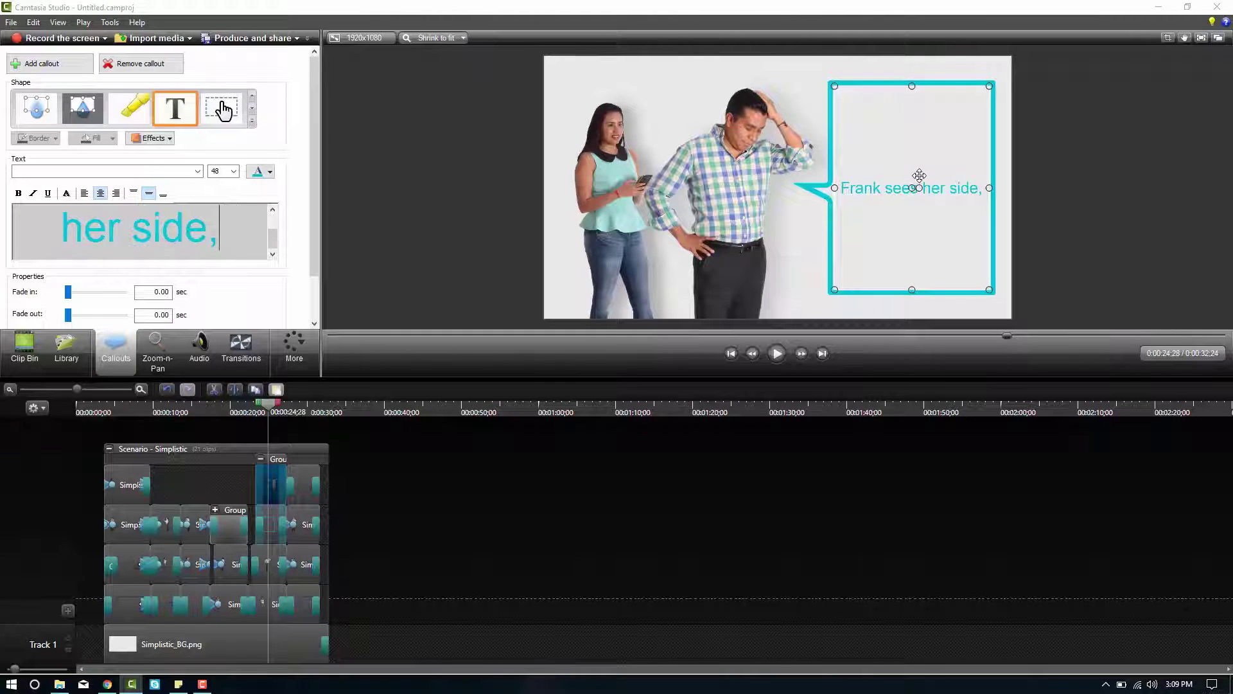
text(and wants)
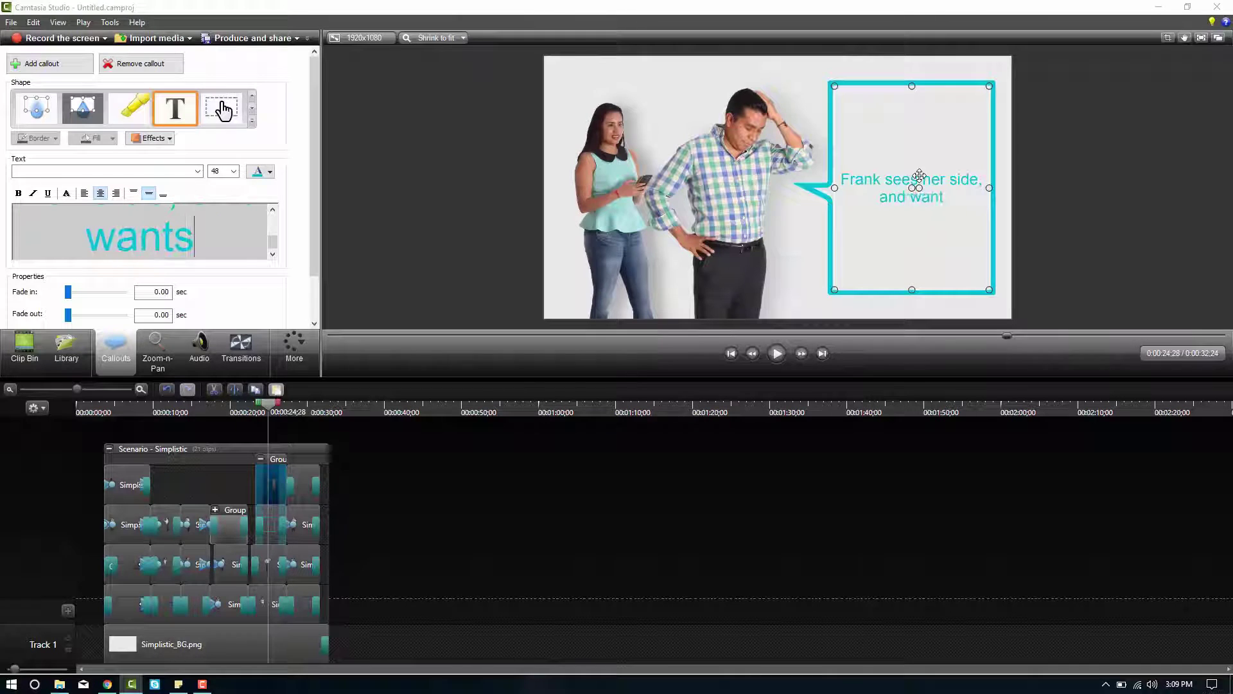
text( to apologize.)
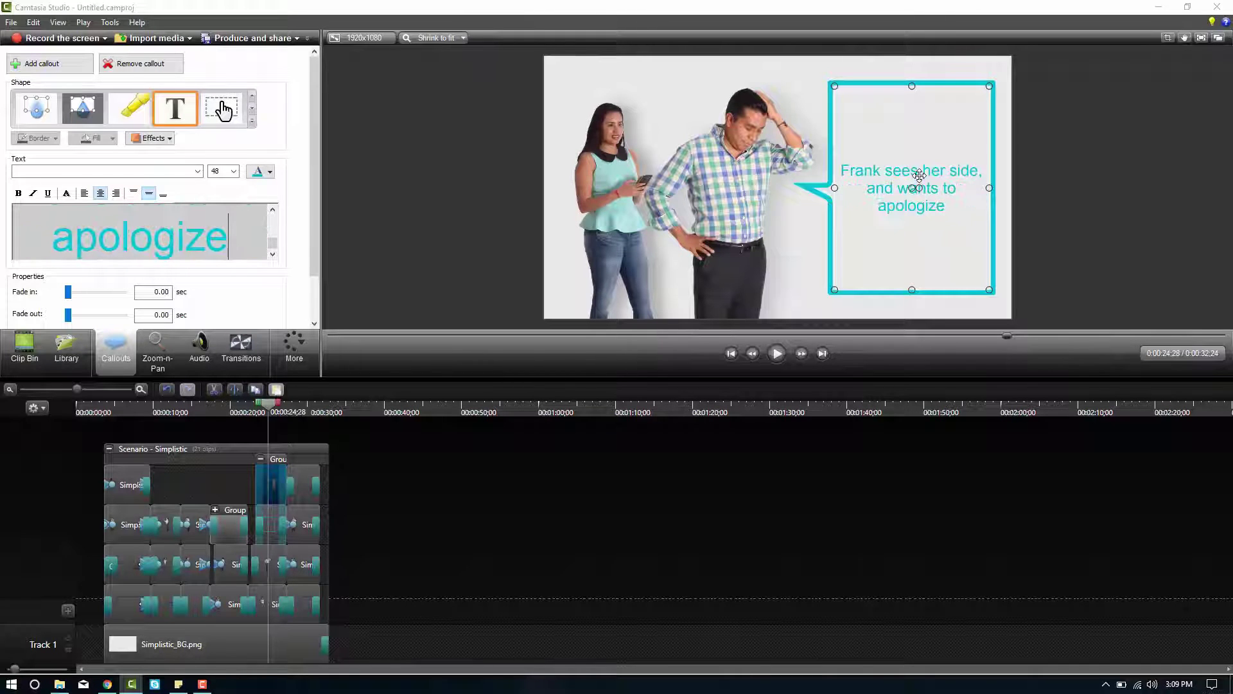
Change the conclusion callout at 0:29;25 to 'And they all lived happily every after.' and play from 0:04;20.
click(307, 409)
click(767, 126)
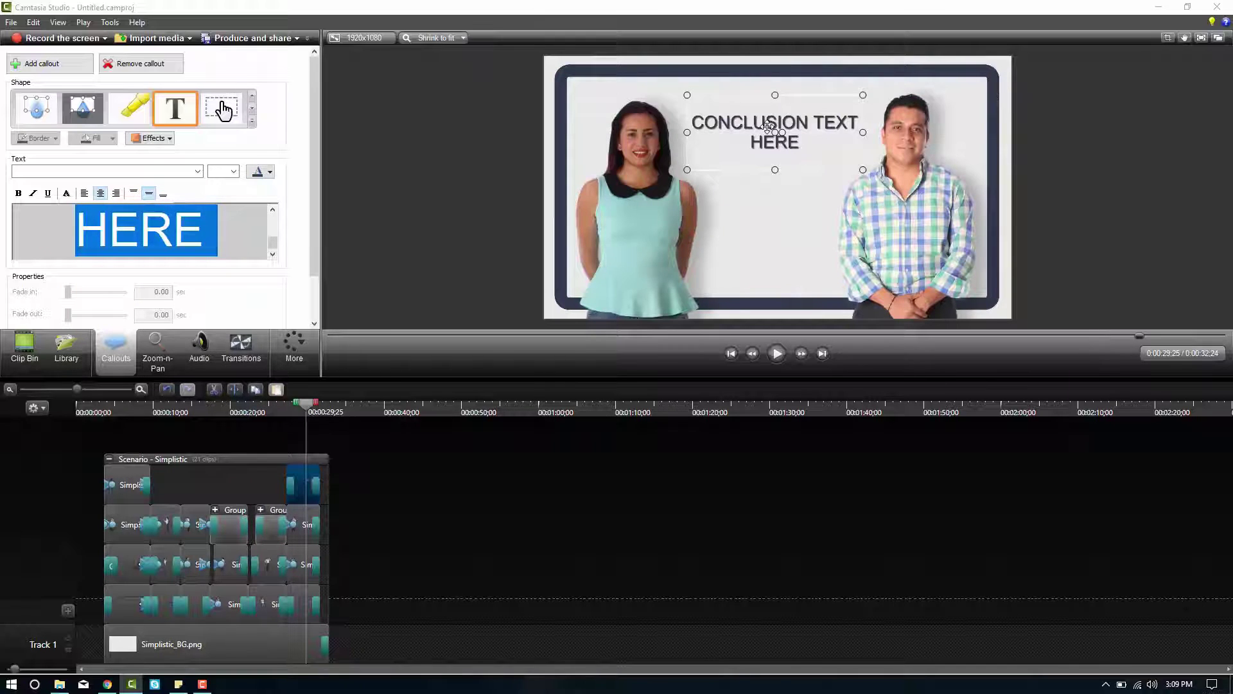
text(And they all)
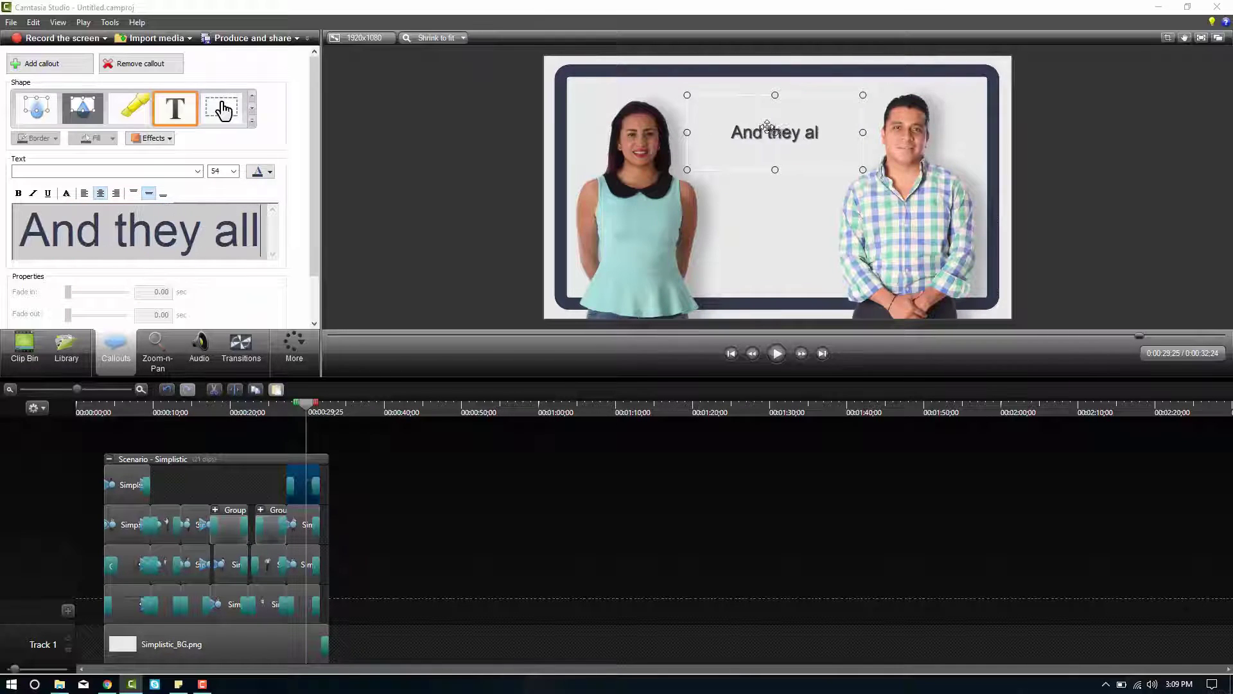
text( lived happily )
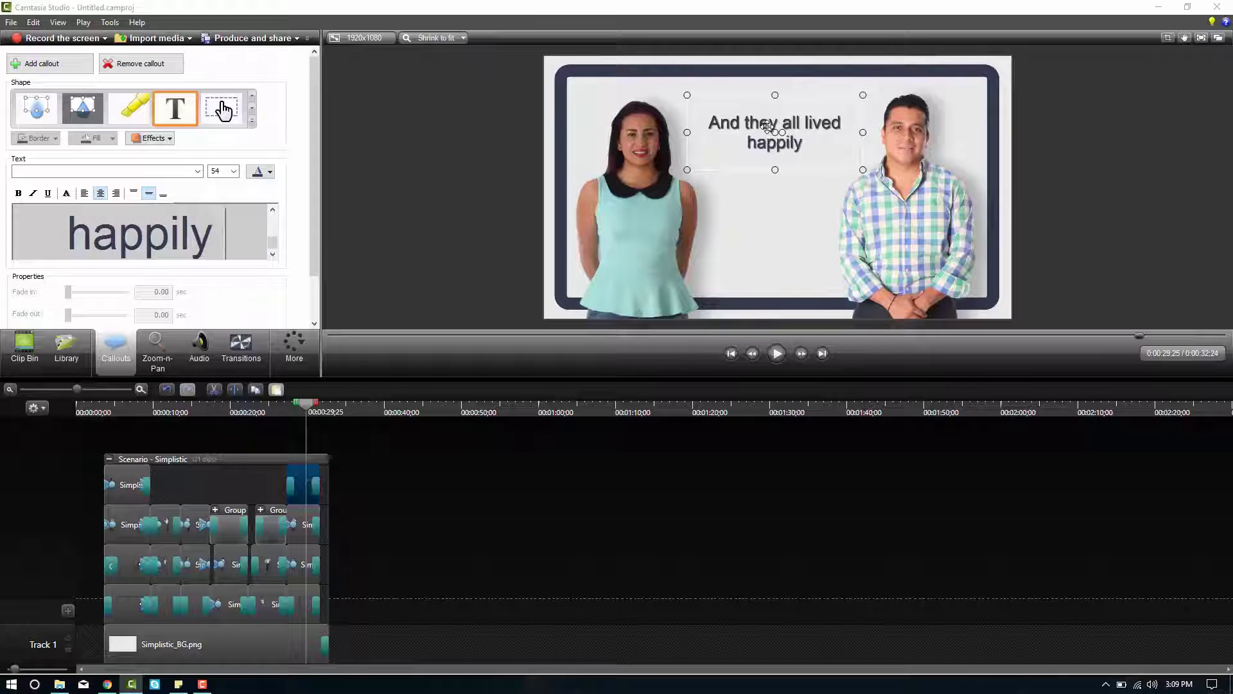
text(every after.)
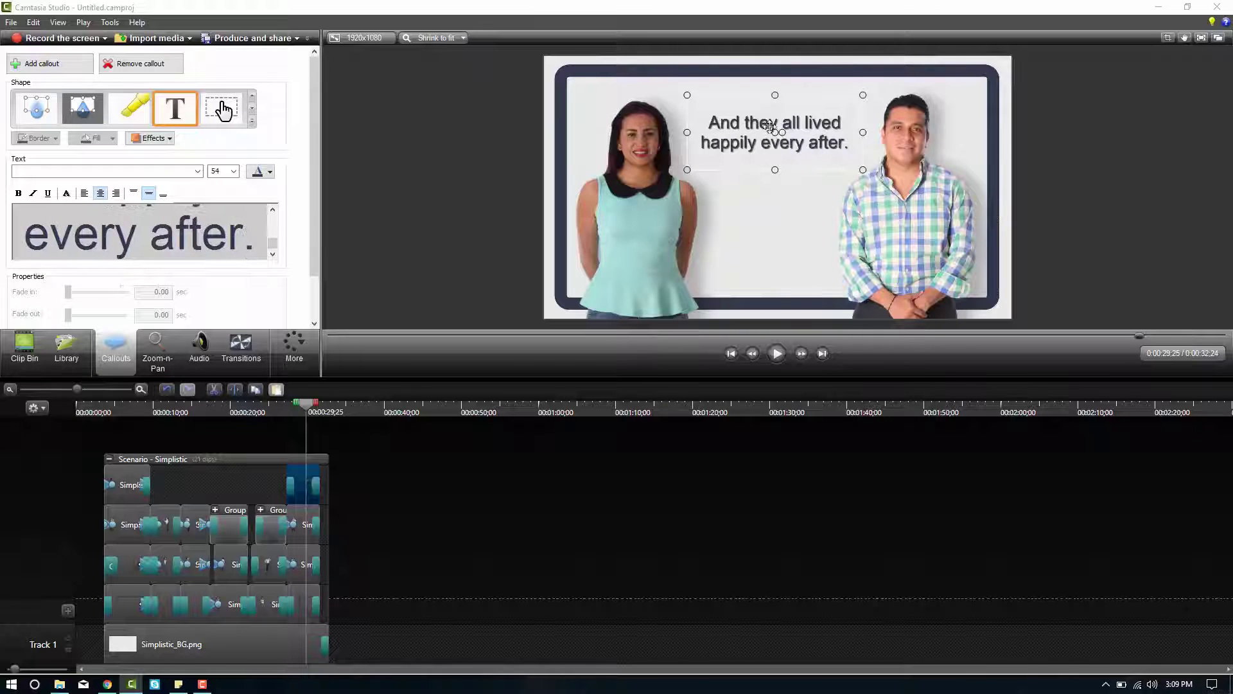
click(112, 411)
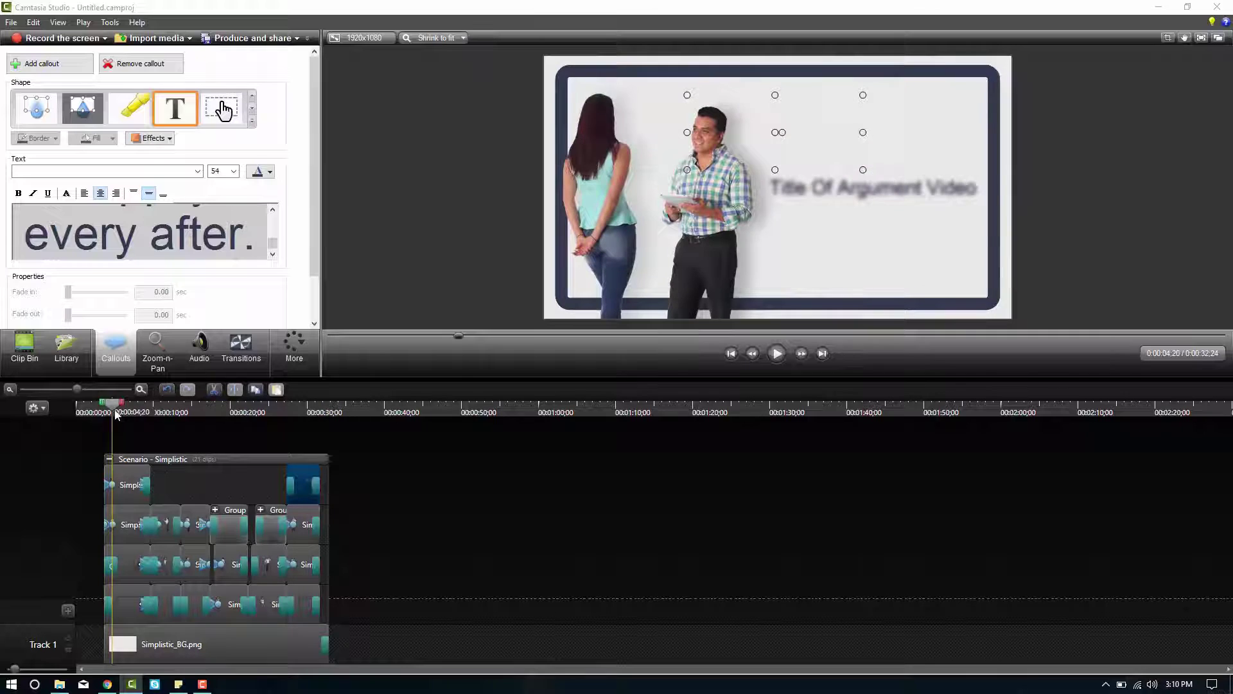
key(space)
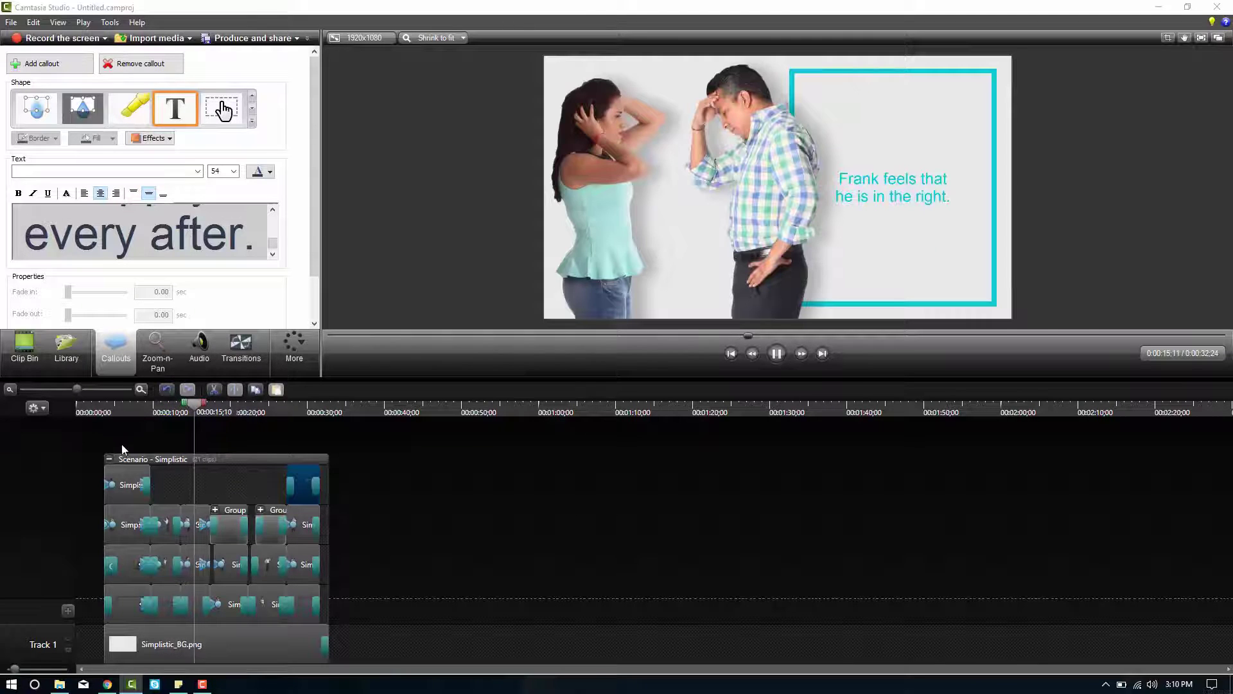
Replace the man in the 0:12;10 disagreement scene with Simplistic_Daniela 4.png on a new track.
click(777, 353)
click(25, 347)
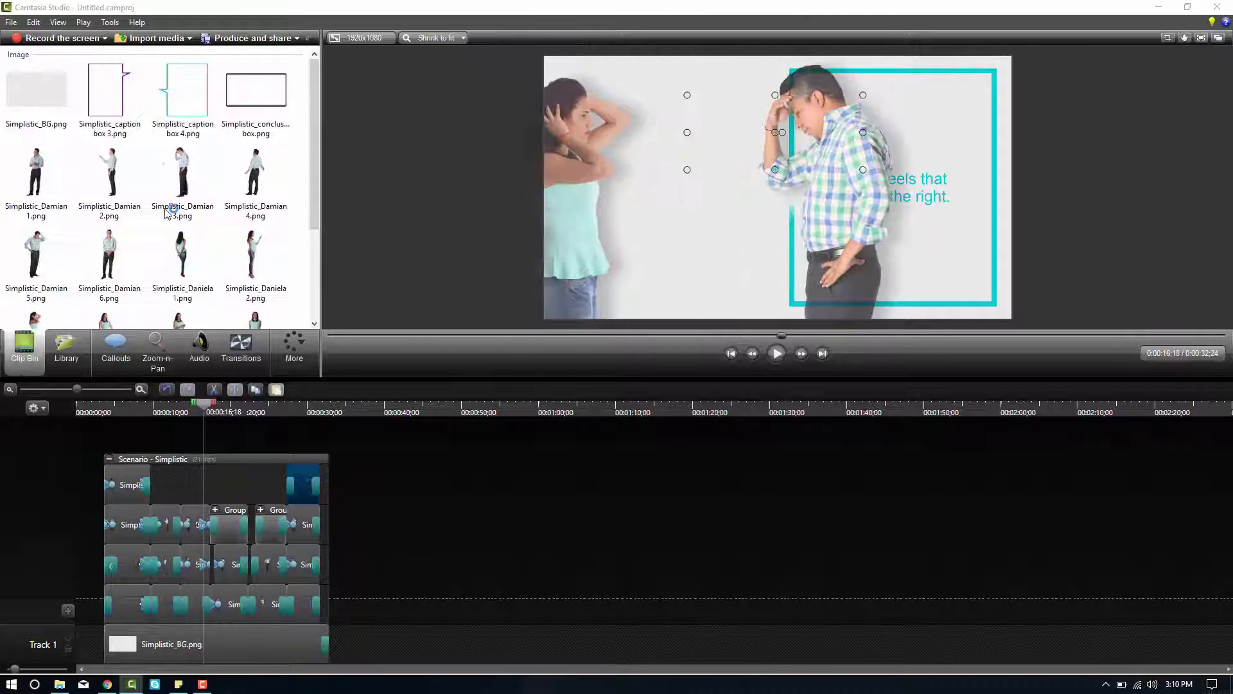
scroll(170, 194, down, 3)
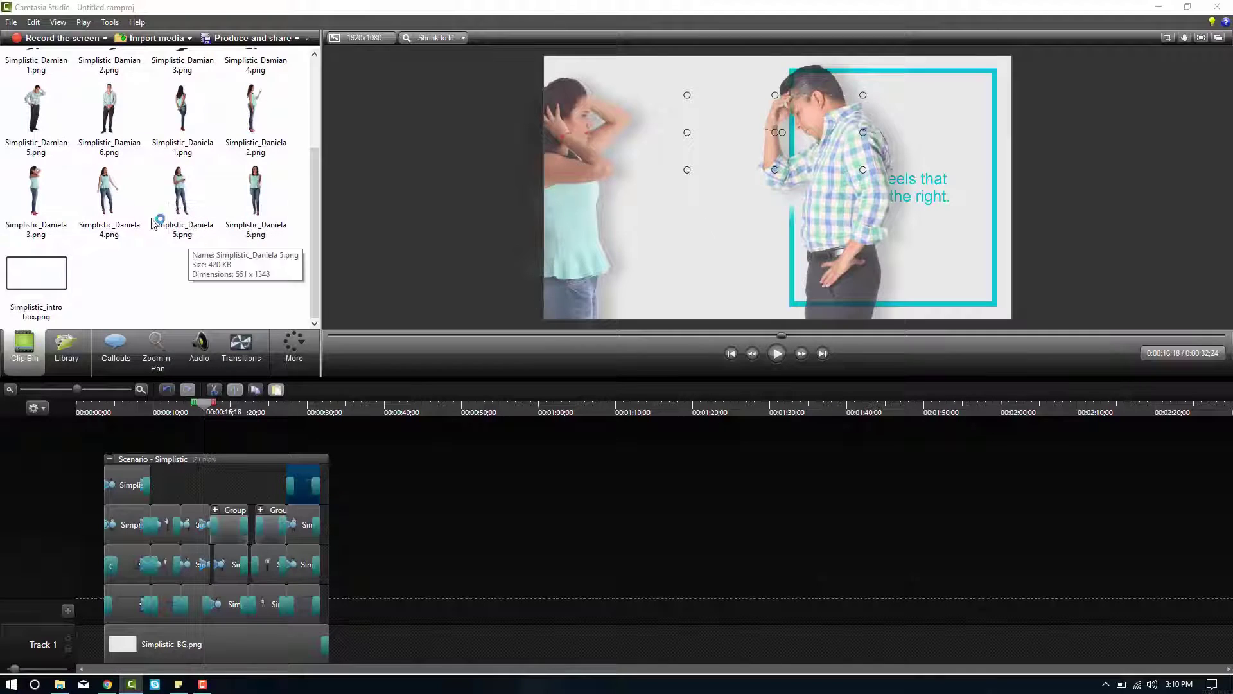
click(171, 416)
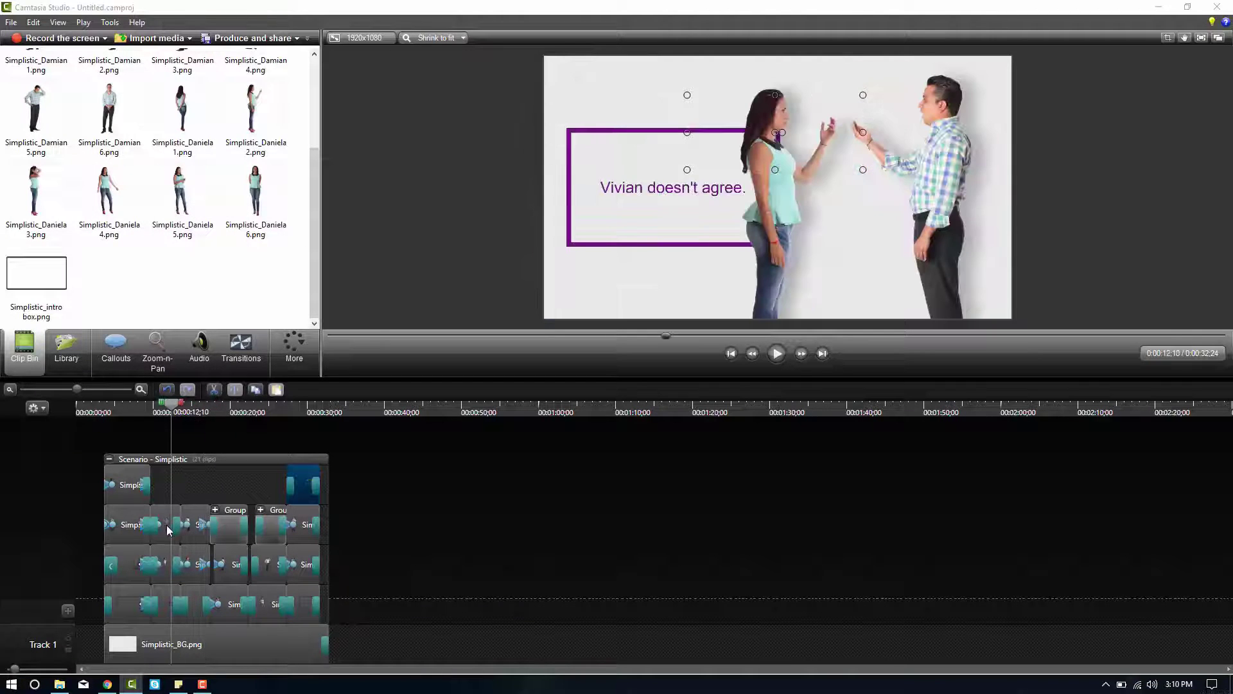
click(167, 526)
key(Delete)
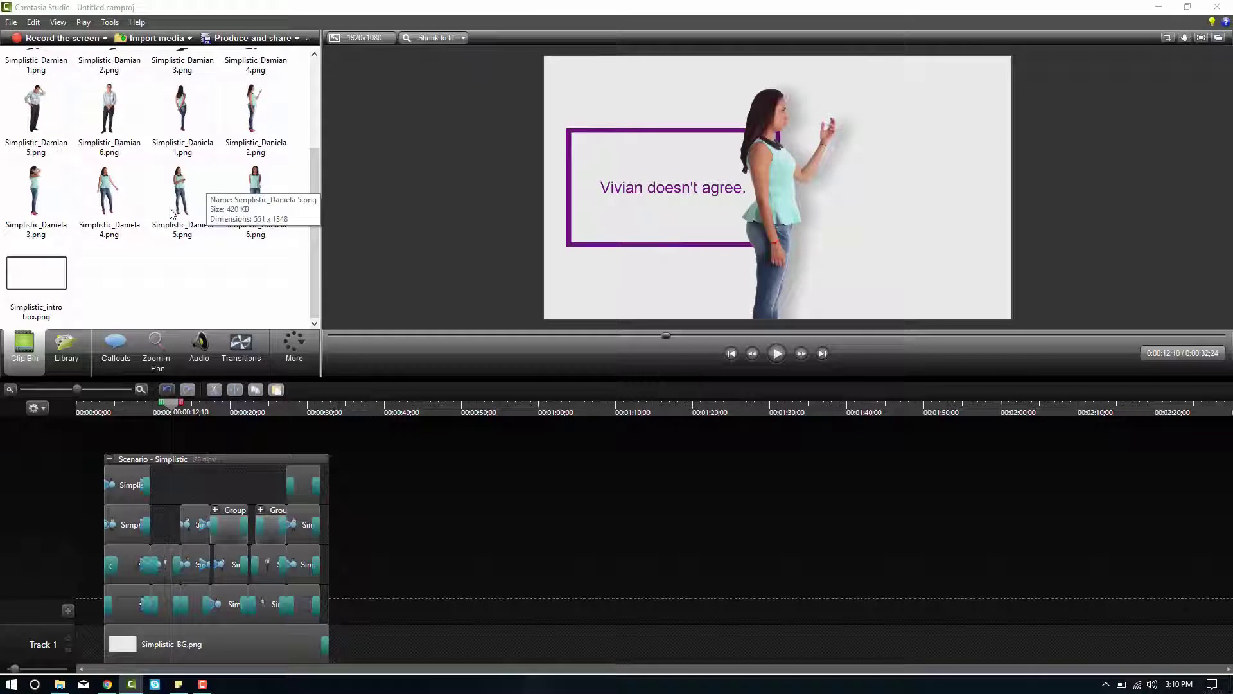
drag(128, 219, 170, 567)
drag(165, 615, 161, 490)
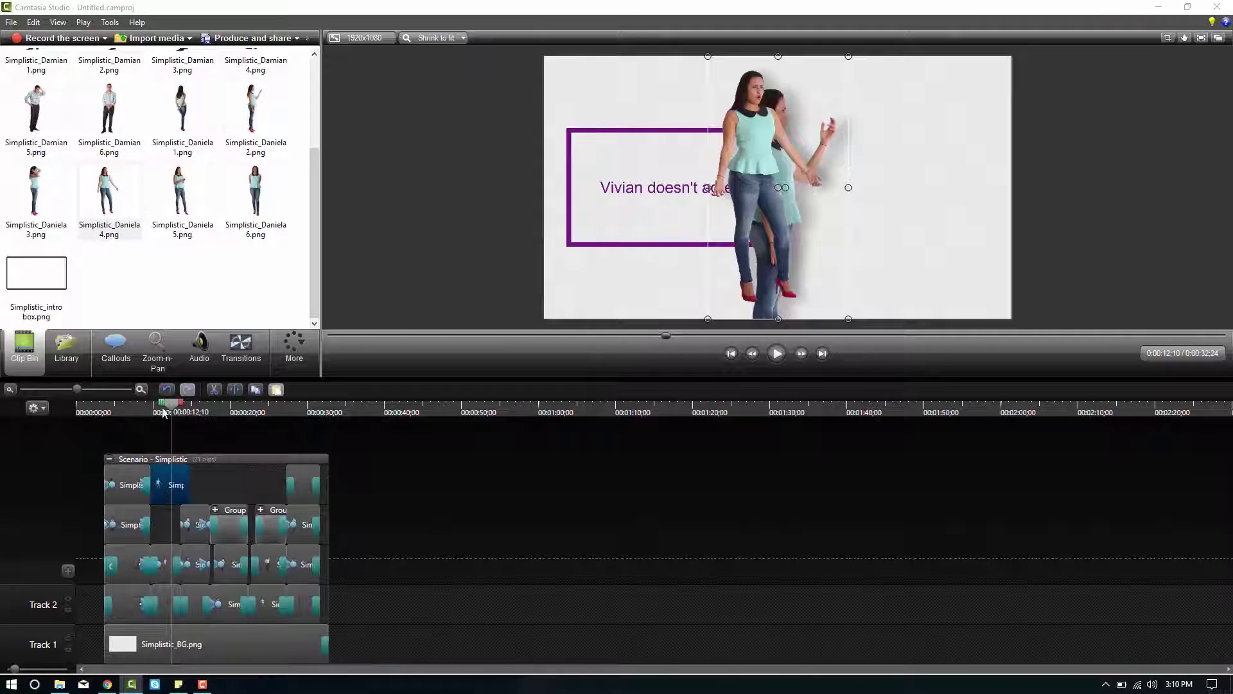
Move the Daniela cutout to the right and mirror it with a Y rotation of 180.
click(167, 405)
drag(762, 174, 898, 201)
click(293, 350)
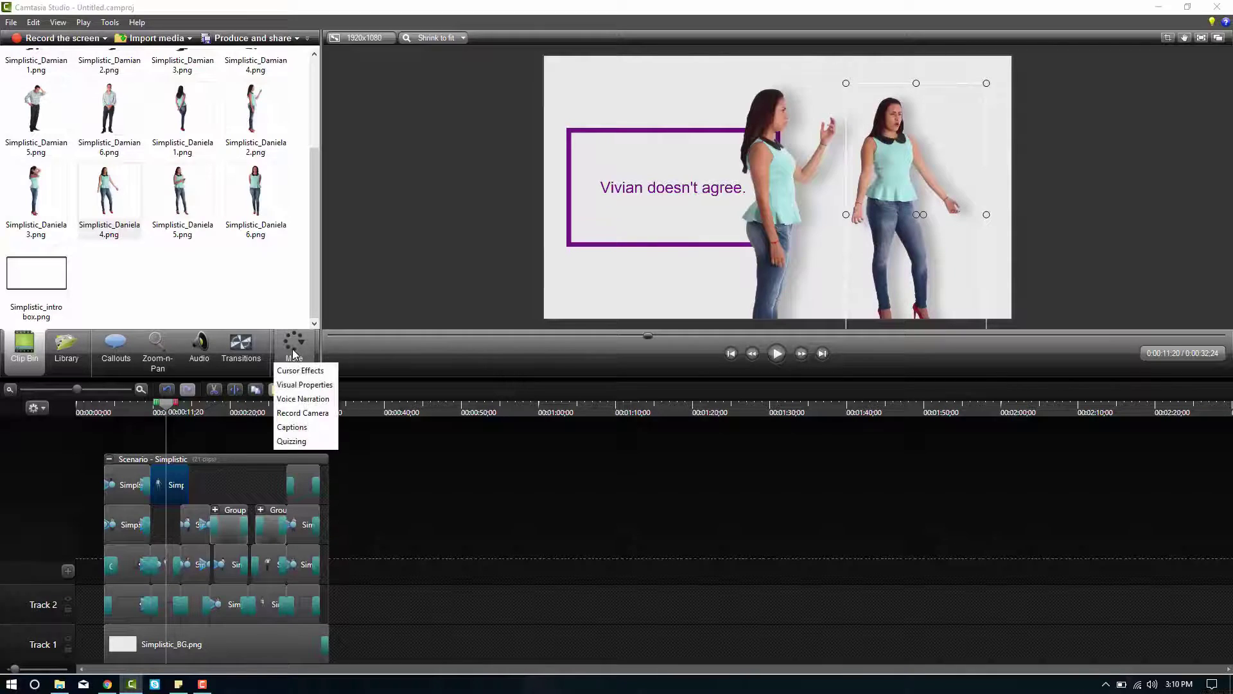
click(303, 384)
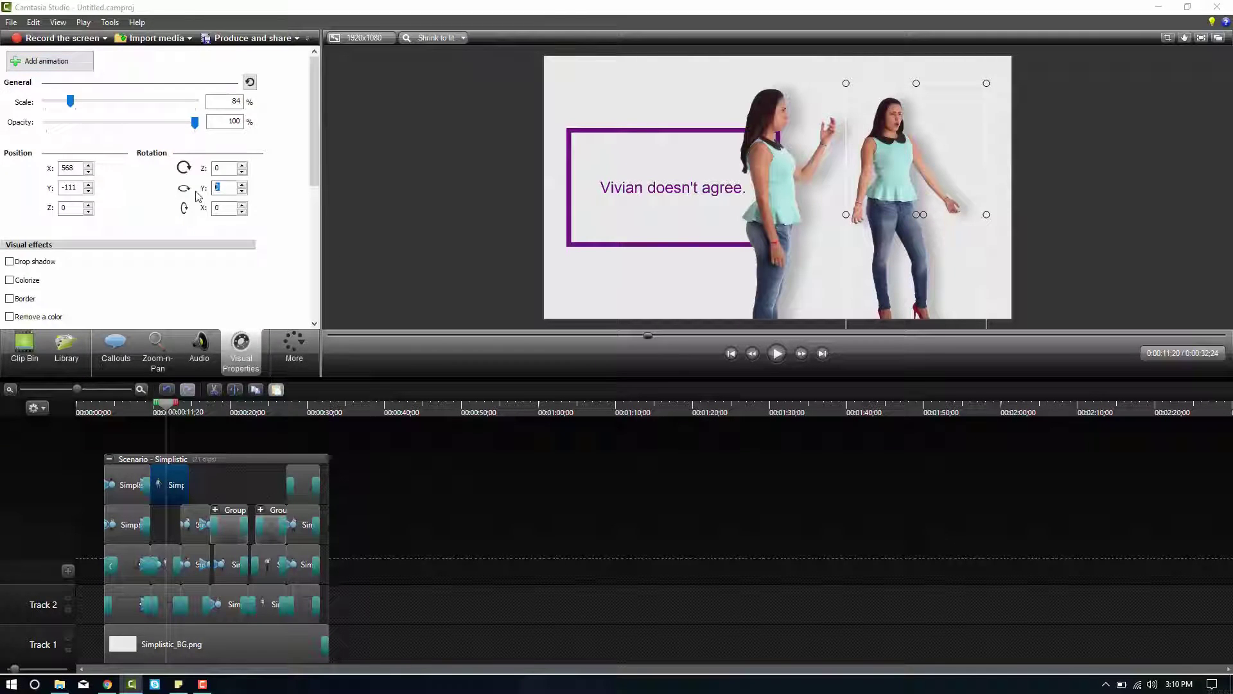
text(180)
key(Return)
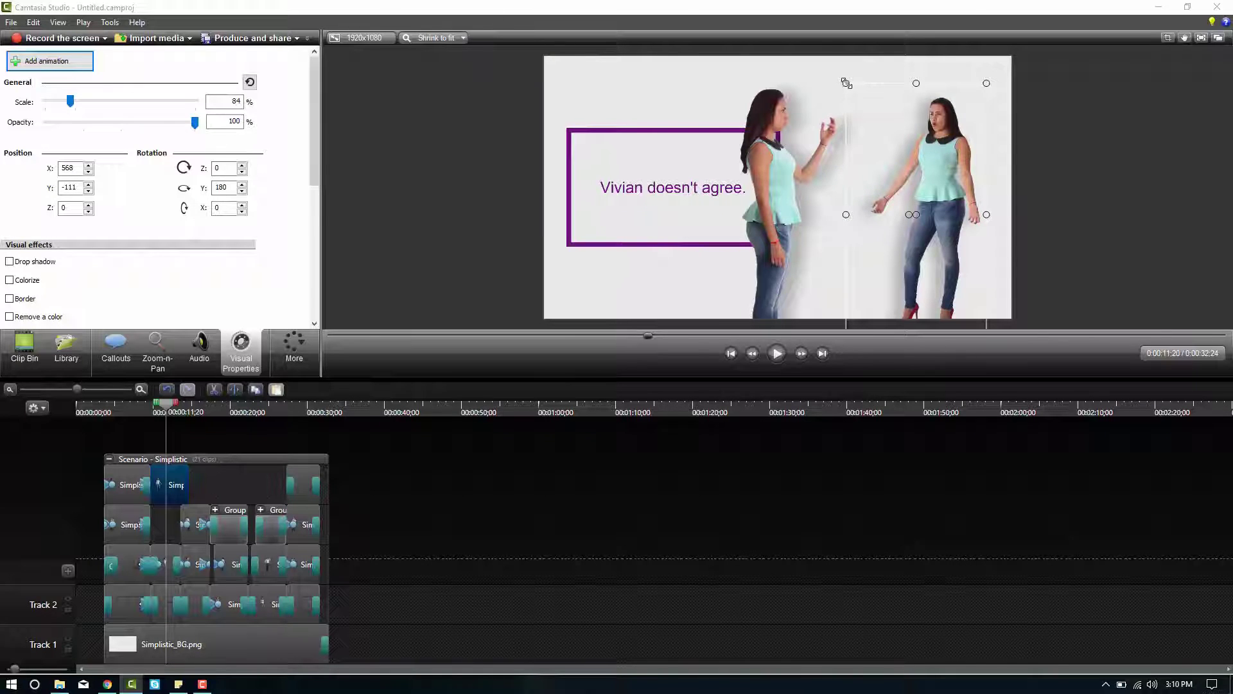
Scale the mirrored cutout to 112% and settle it on the right side of the scene.
drag(846, 83, 777, 38)
drag(925, 160, 939, 277)
drag(1012, 48, 957, 142)
drag(932, 182, 946, 190)
Play from 0:08;15 and scrub through the disagreement scene to about 0:17 to check the flipped cutout.
click(142, 414)
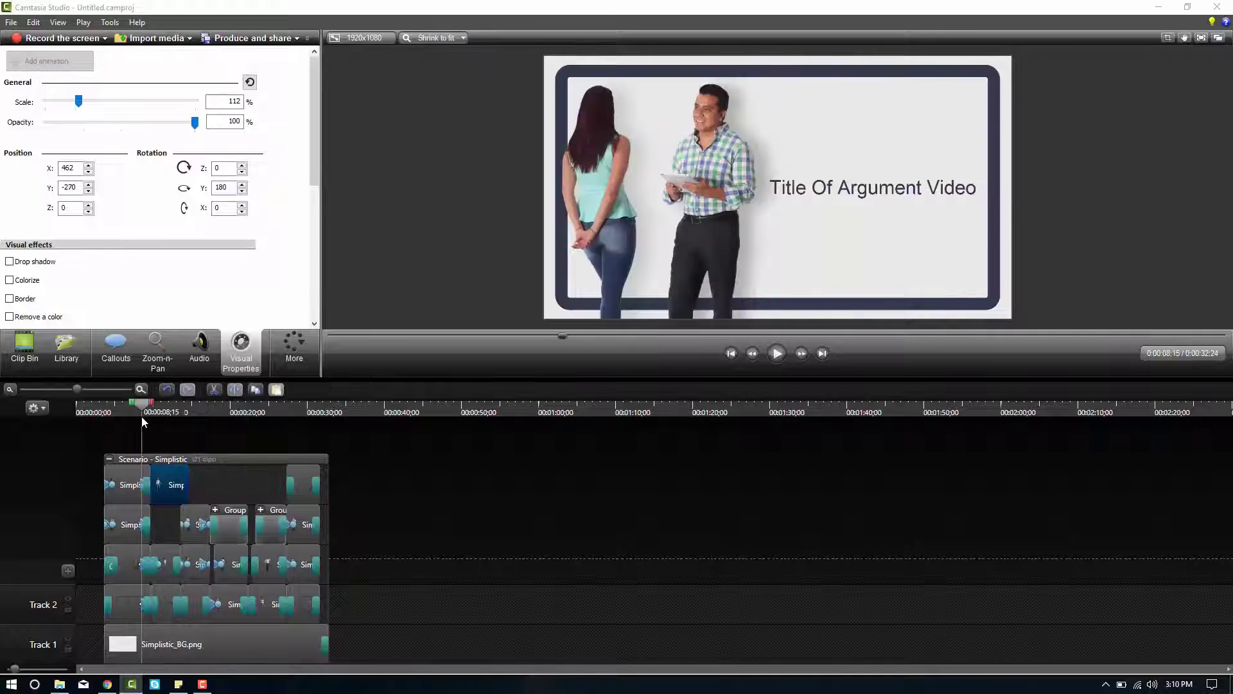
key(space)
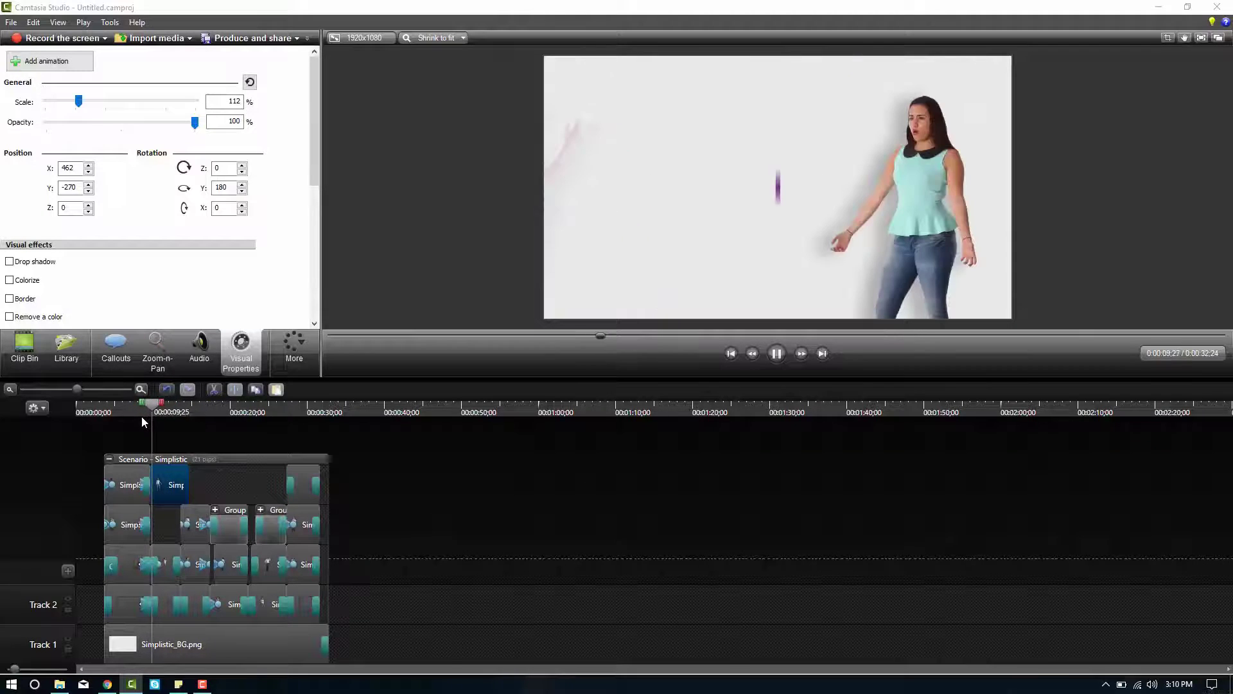
key(space)
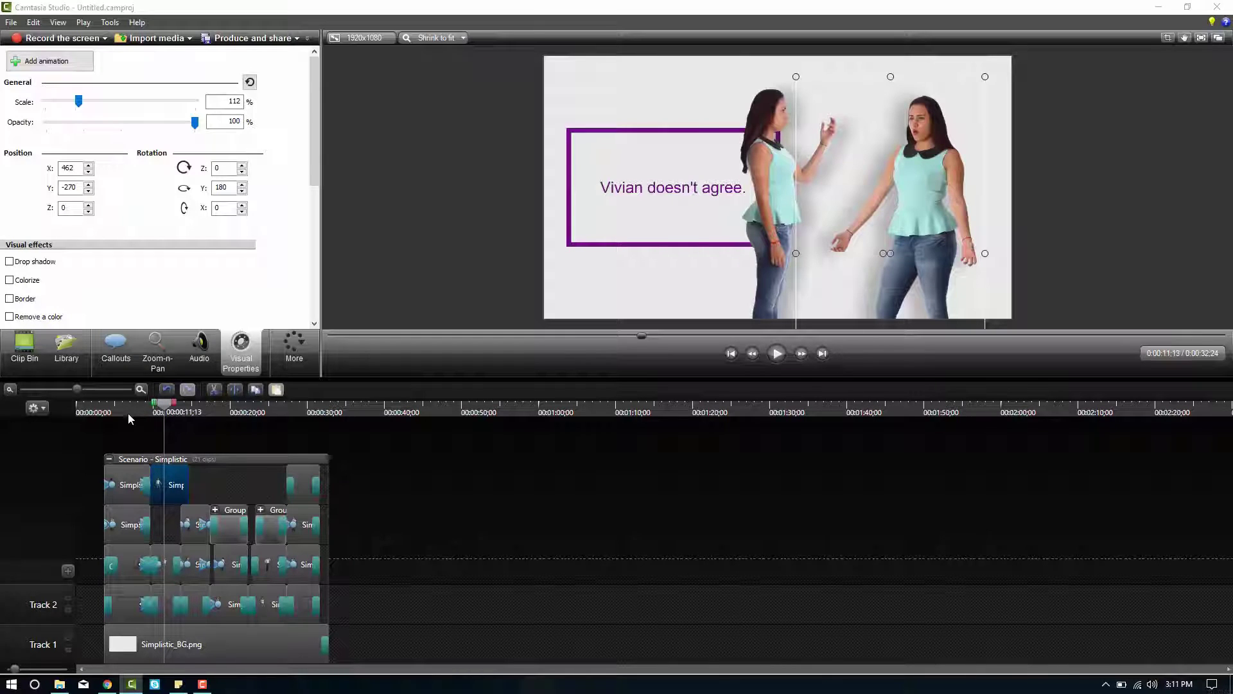
click(154, 415)
drag(154, 414, 180, 411)
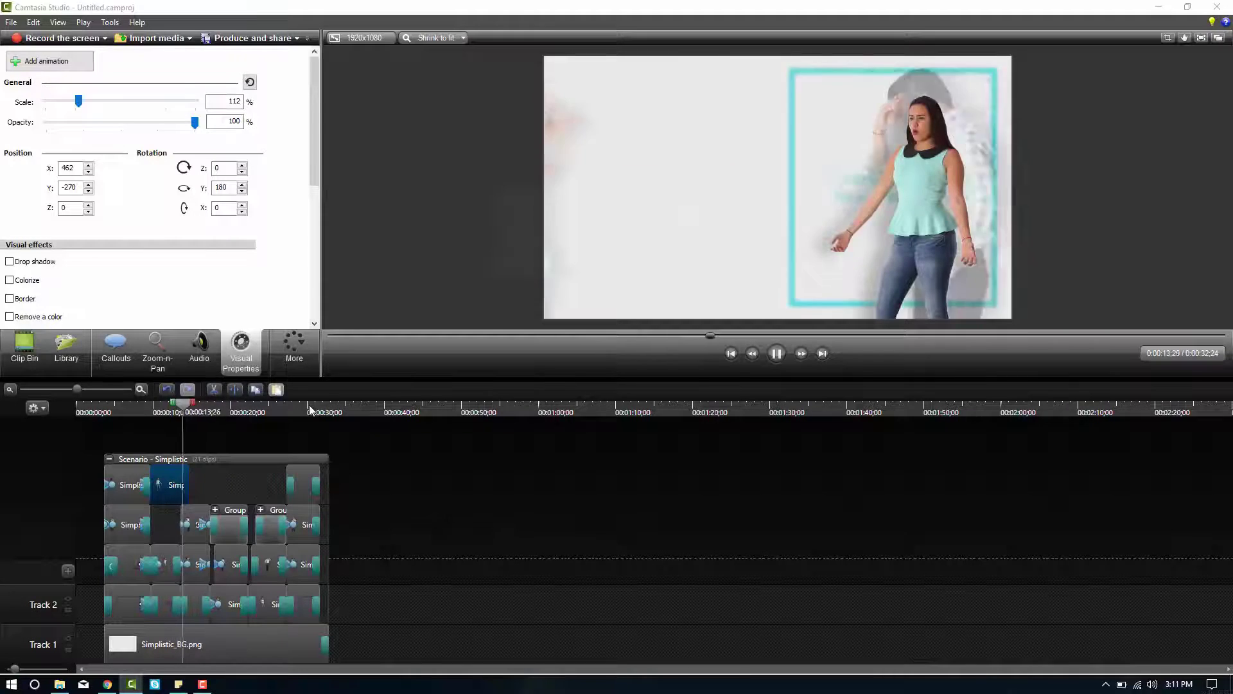
key(space)
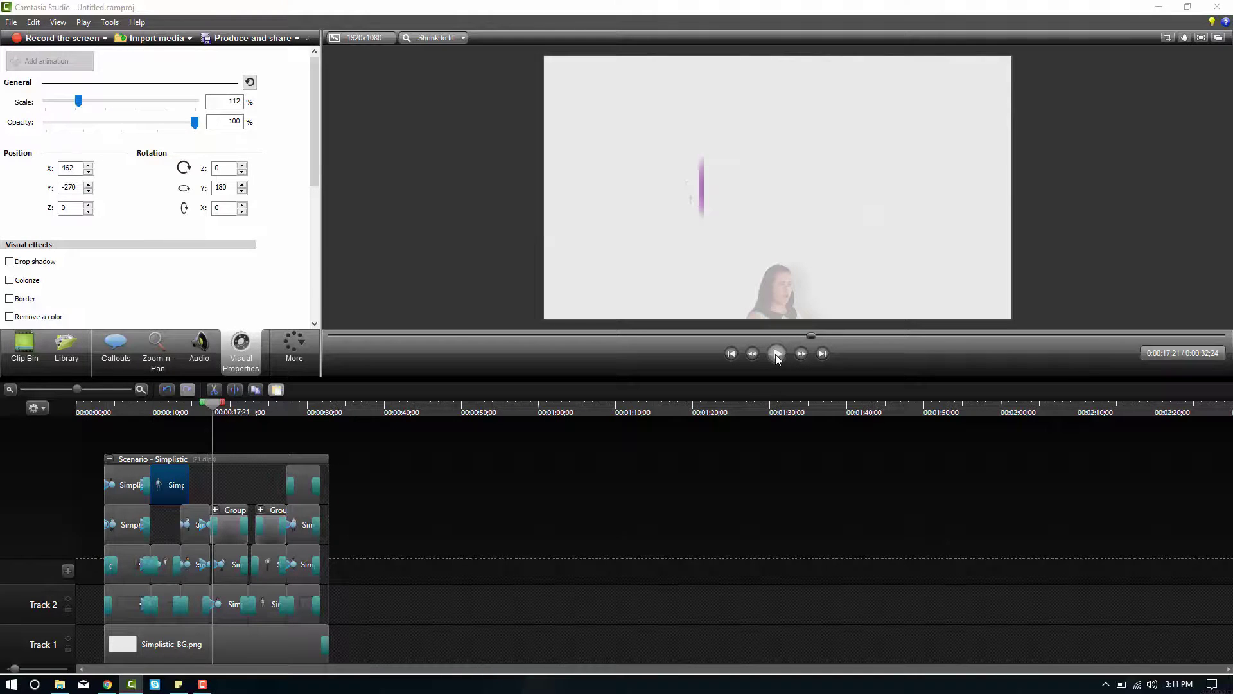
click(107, 684)
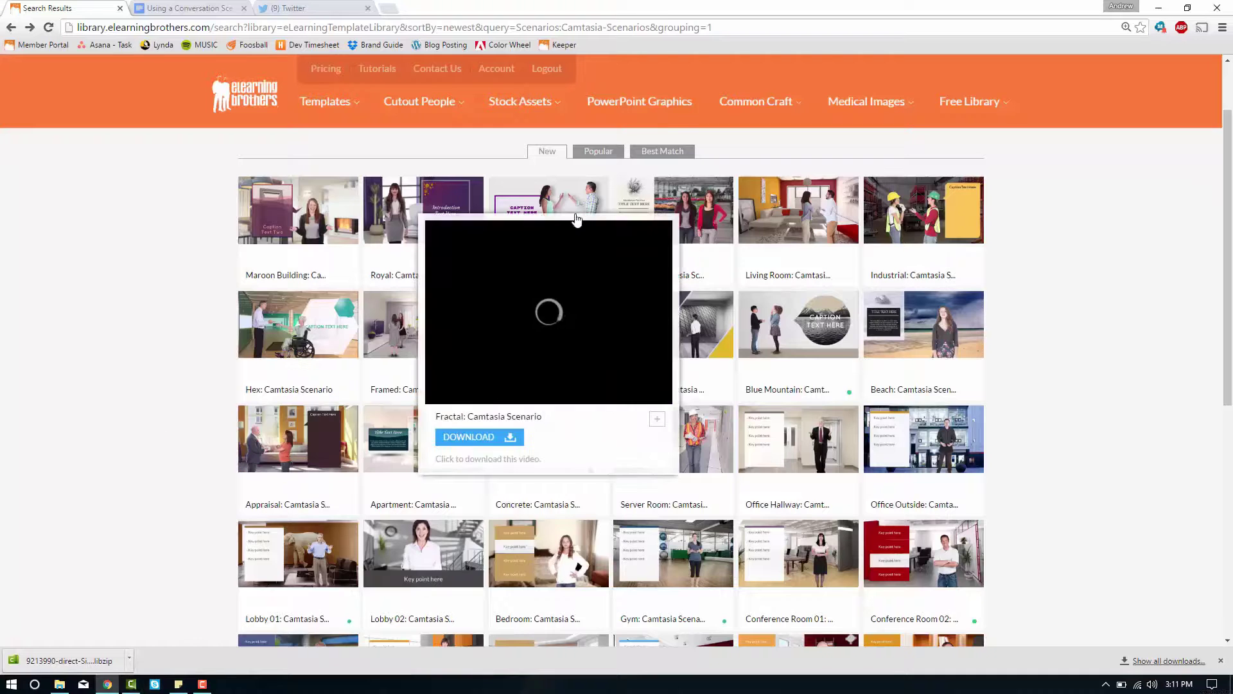